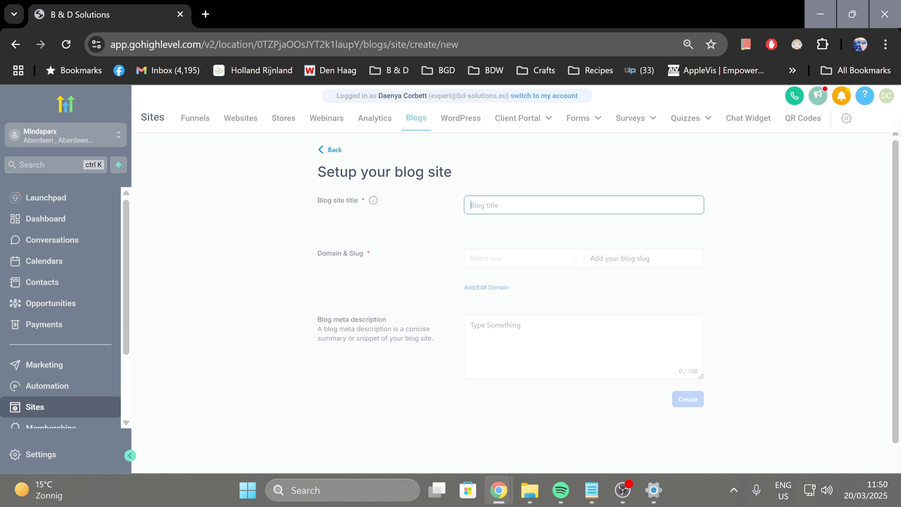
# Enter "Test" as both the blog site title and the slug, and check the available domain choices
pyautogui.write('Test')
pyautogui.press('Tab')
pyautogui.press('Tab')
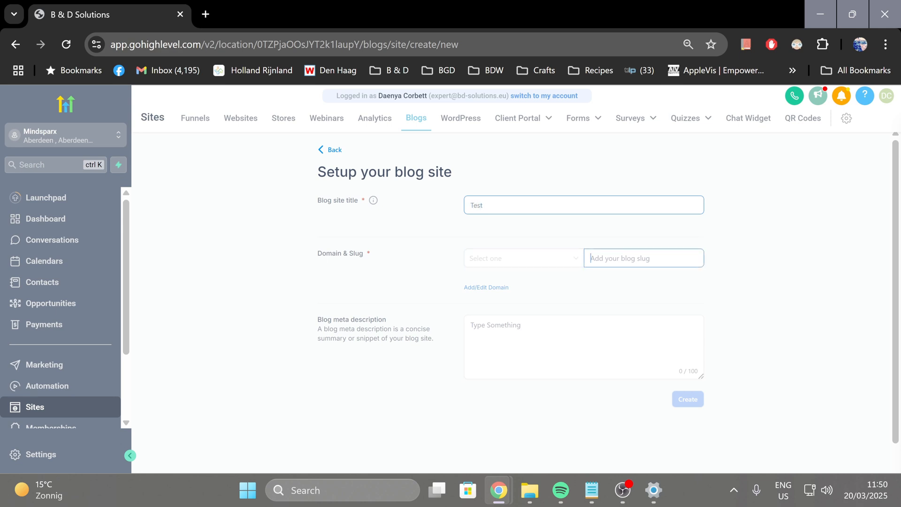
pyautogui.write('Test')
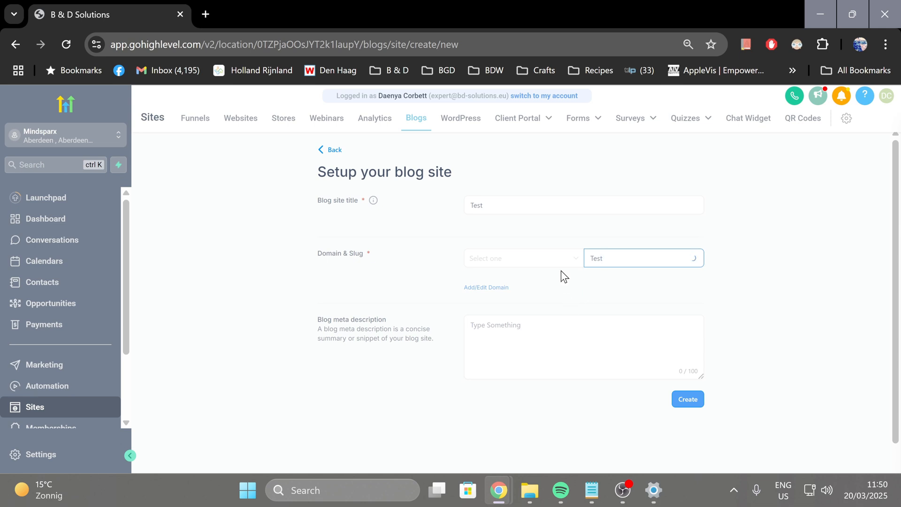
pyautogui.click(571, 261)
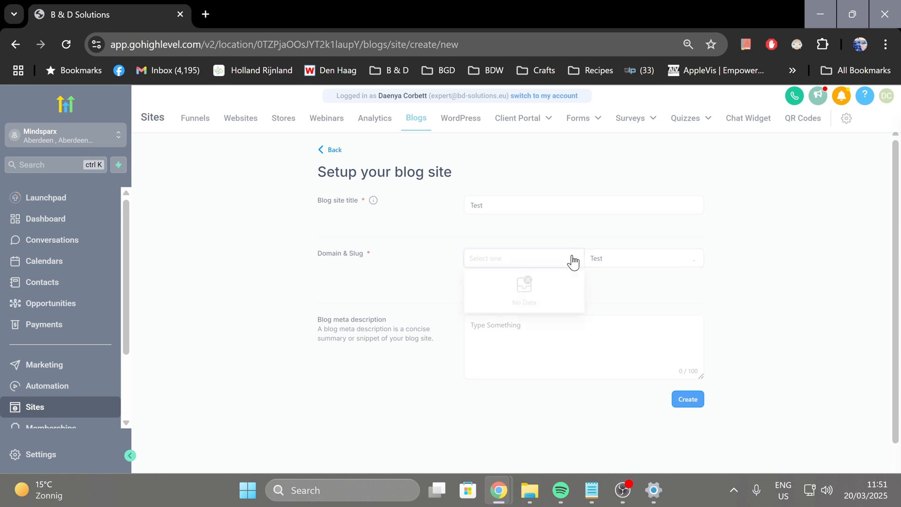
pyautogui.click(573, 261)
# Enter the blog meta description "Utilize SEO keywords for meta tagging" and create the blog site
pyautogui.click(613, 339)
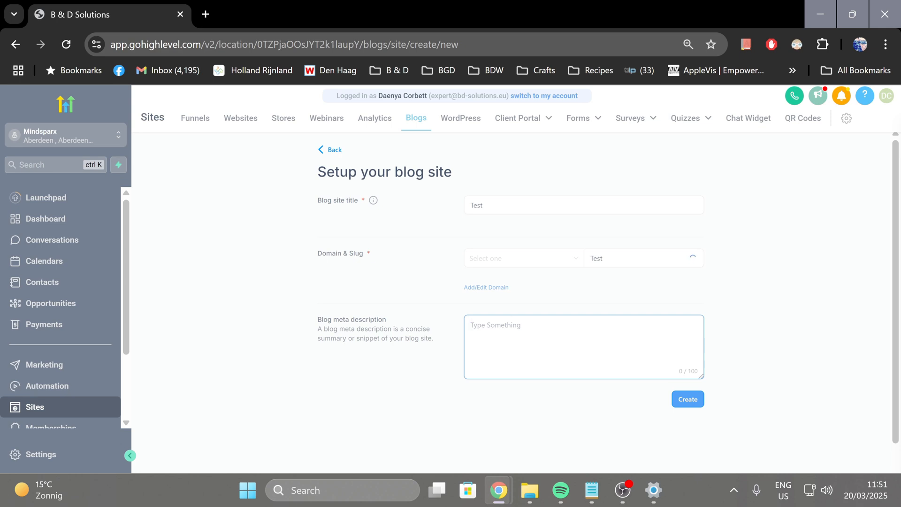
pyautogui.write('Utilize SEO keywords f')
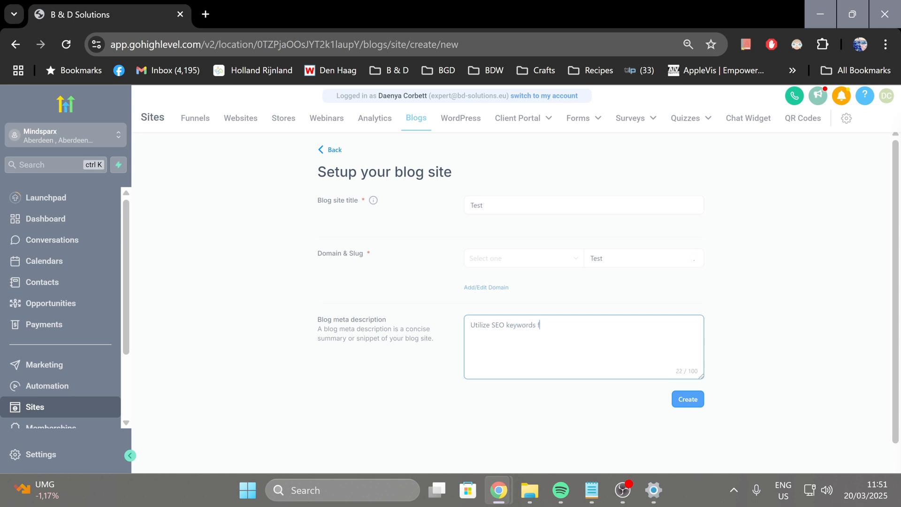
pyautogui.write('or meta tagging')
pyautogui.click(693, 407)
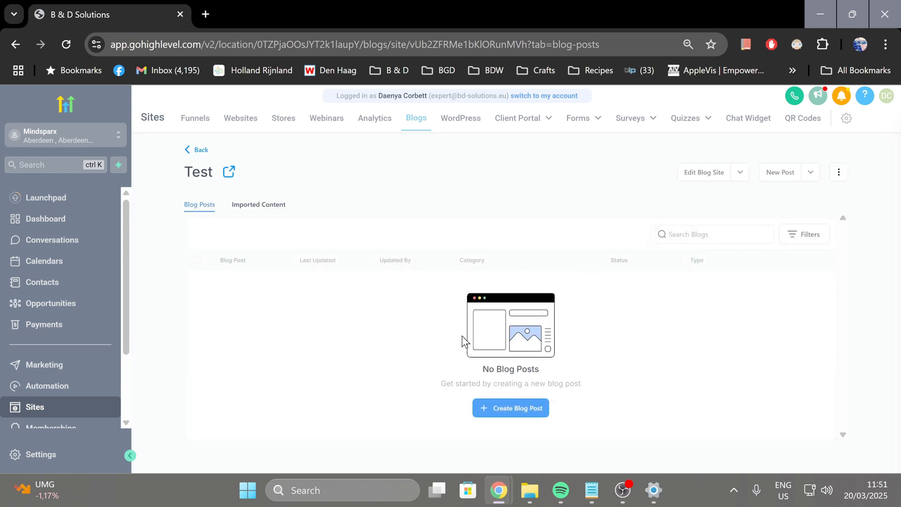
# View the Test blog site's external page, reload it, and return to the site's blog post list
pyautogui.click(231, 173)
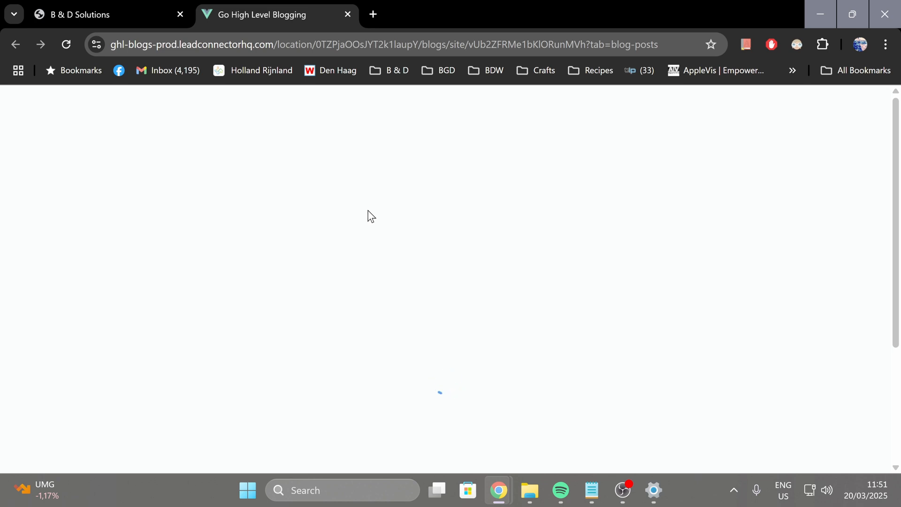
pyautogui.scroll(-3, 369, 215)
pyautogui.scroll(3, 369, 216)
pyautogui.click(65, 44)
pyautogui.click(94, 12)
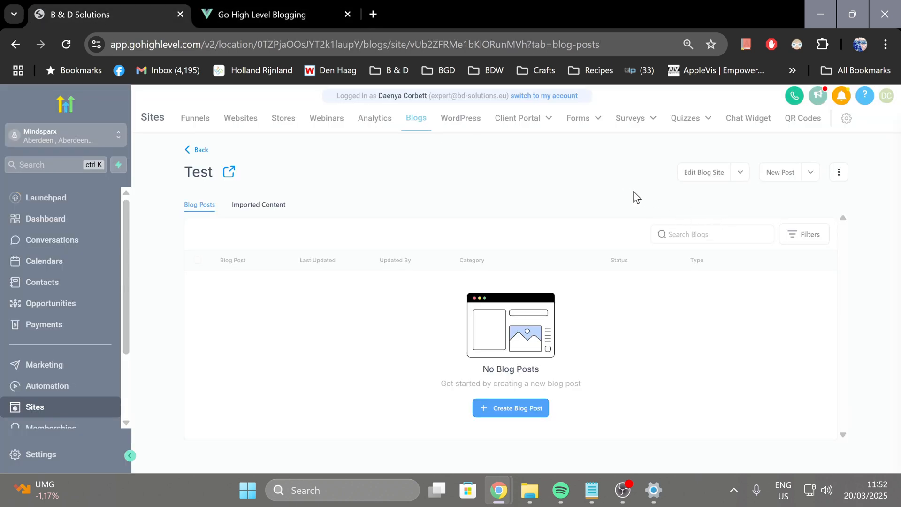
# Open the Test blog site for editing in a new tab and look through the Blog Home layout
pyautogui.click(739, 173)
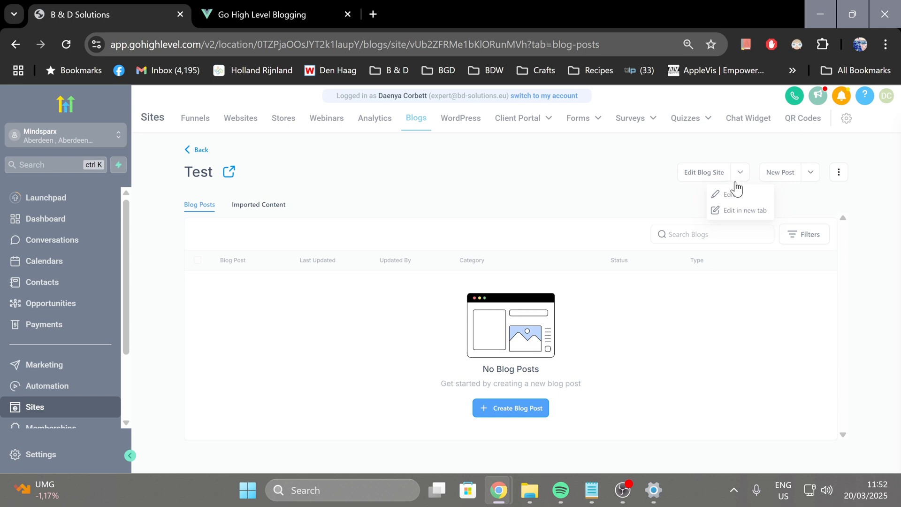
pyautogui.click(732, 212)
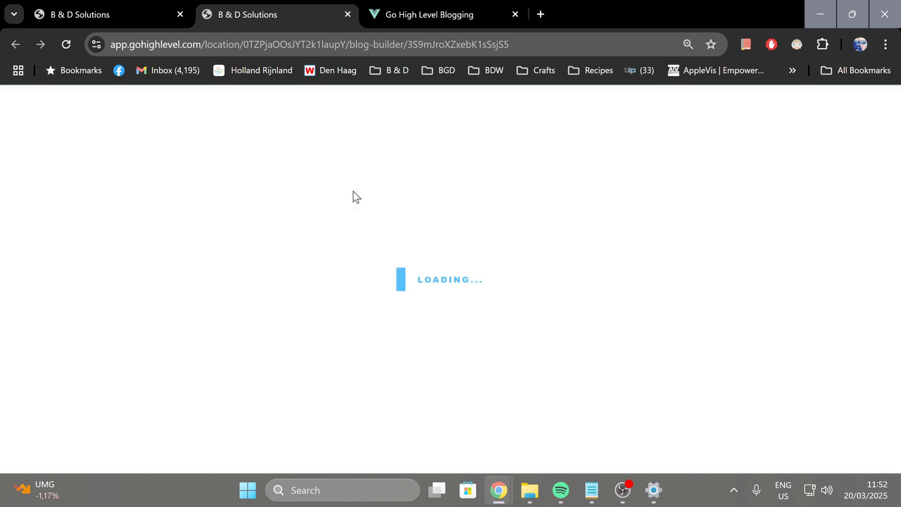
pyautogui.click(413, 15)
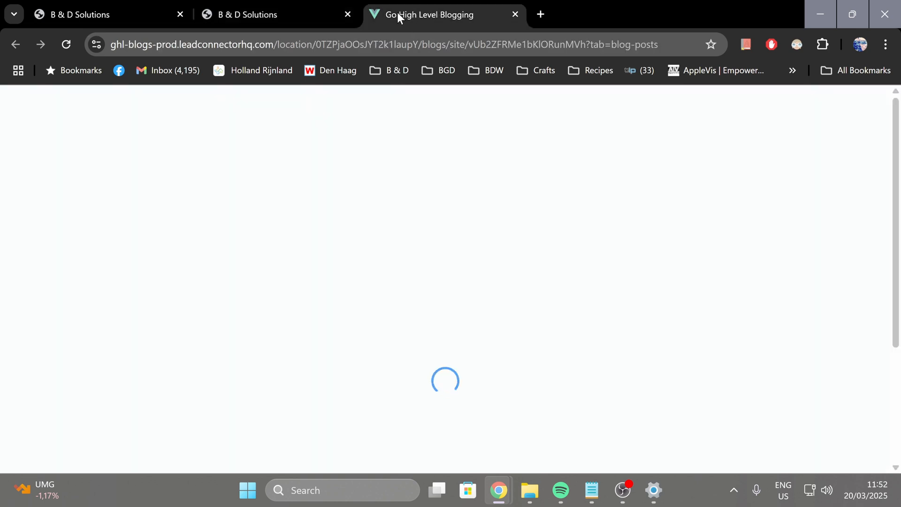
pyautogui.click(247, 13)
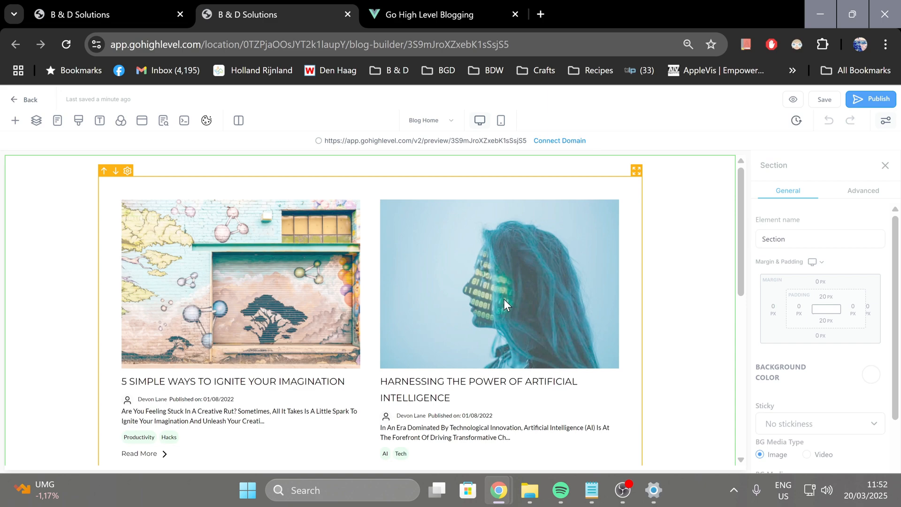
pyautogui.scroll(-8, 463, 336)
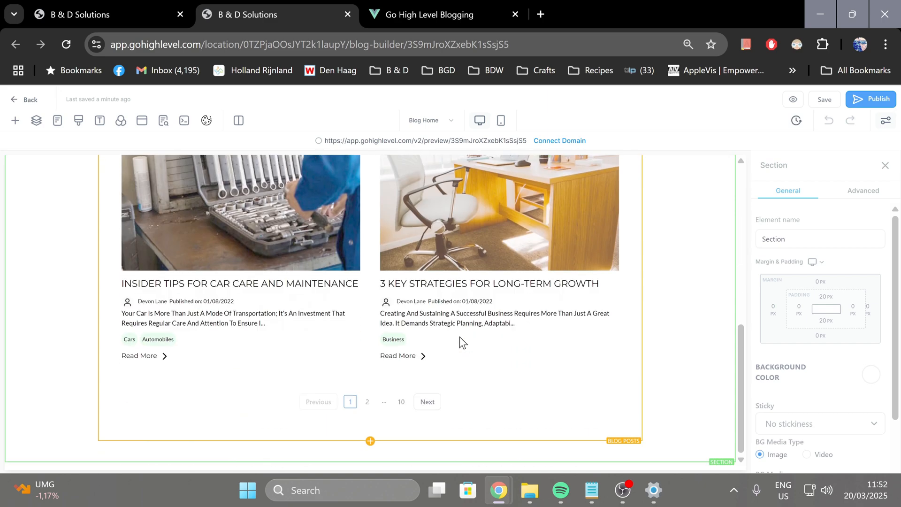
pyautogui.scroll(8, 459, 337)
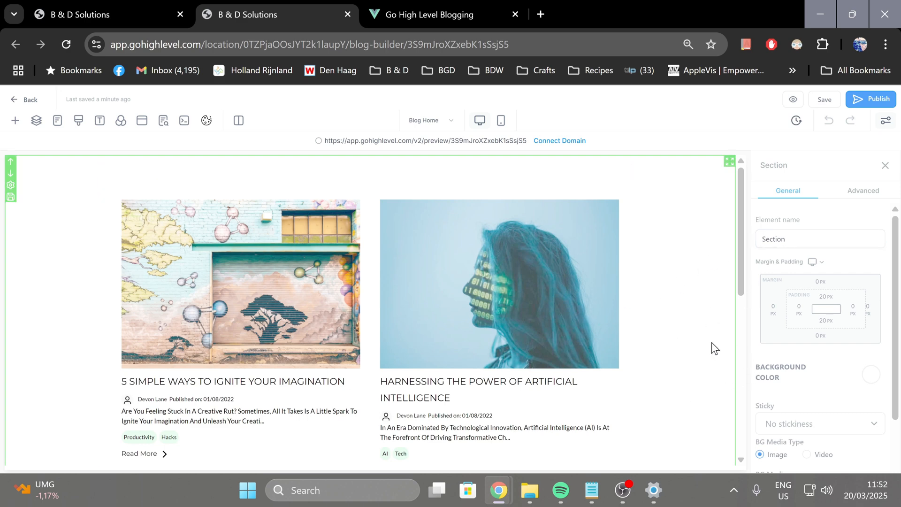
# Set the section's background color to bright blue from the preset colors
pyautogui.scroll(-2, 804, 316)
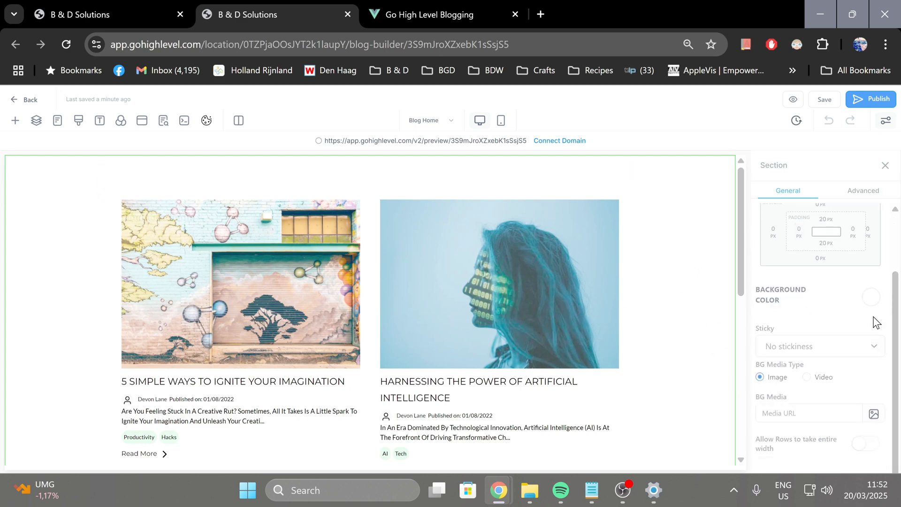
pyautogui.click(873, 299)
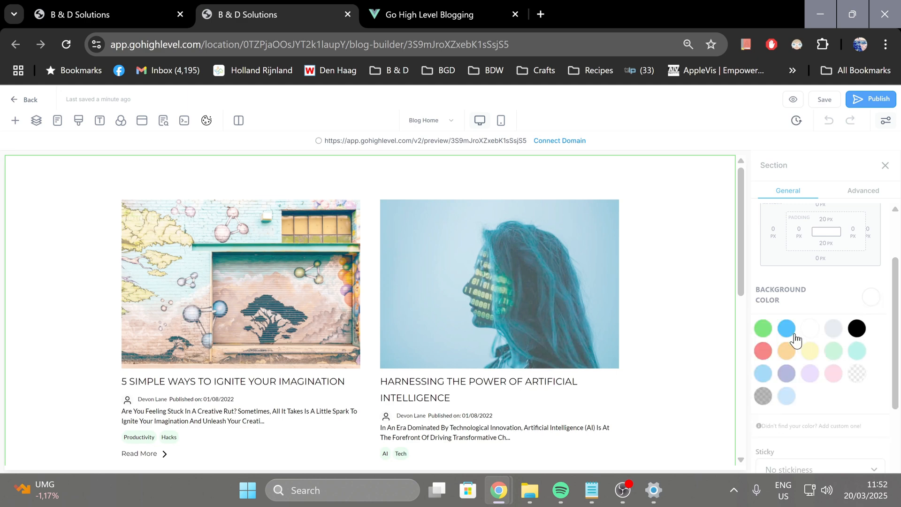
pyautogui.scroll(-2, 793, 394)
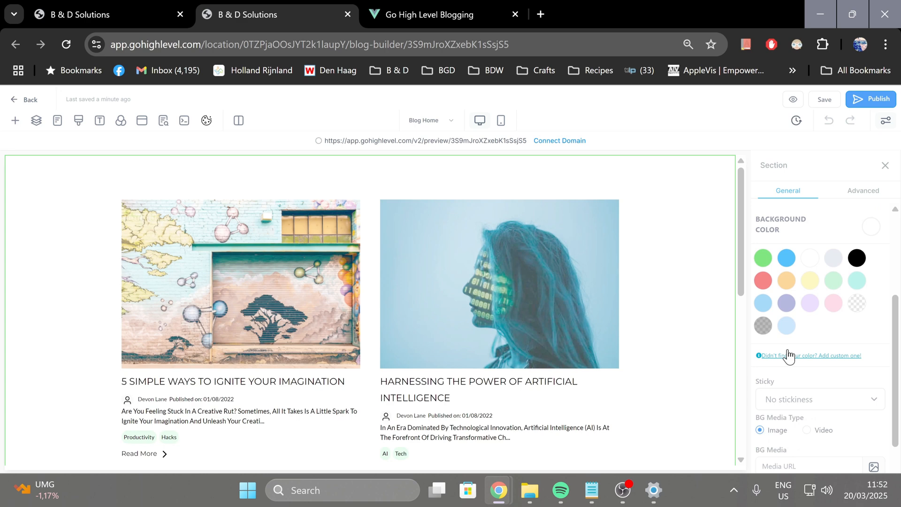
pyautogui.scroll(-1, 784, 362)
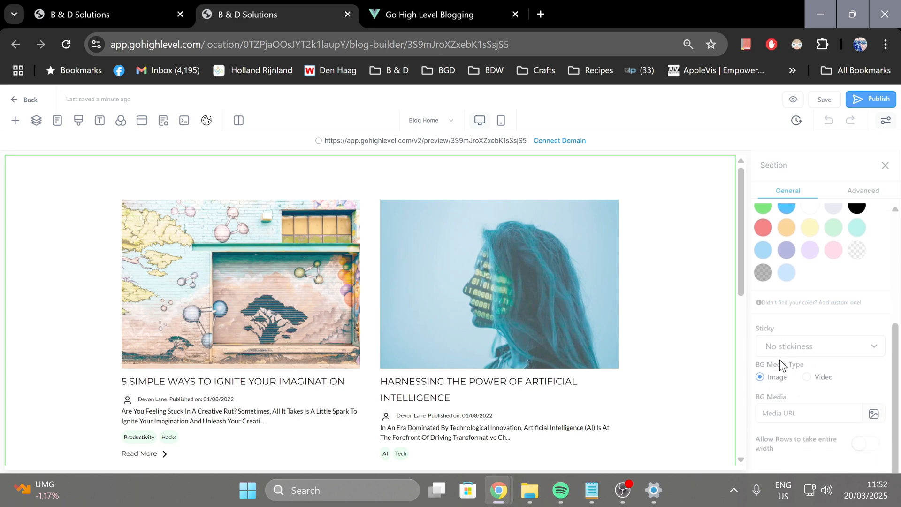
pyautogui.click(821, 302)
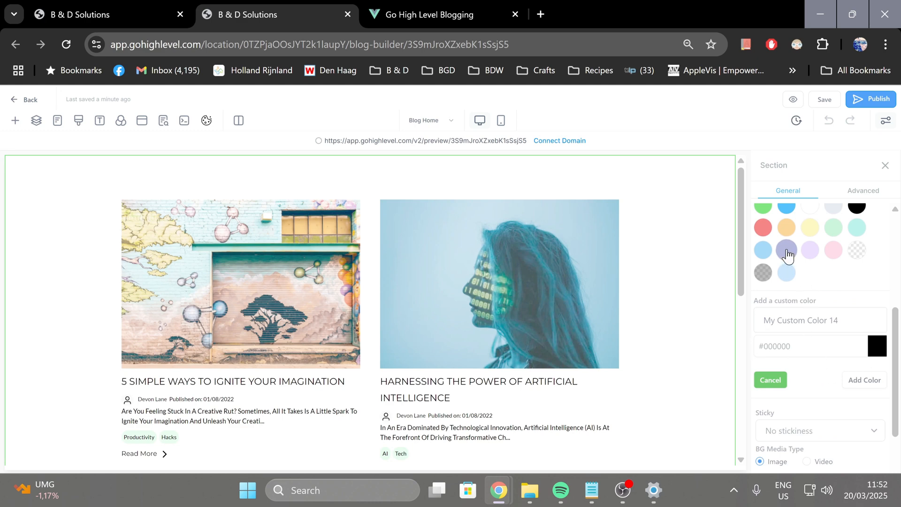
pyautogui.scroll(2, 790, 256)
pyautogui.click(786, 276)
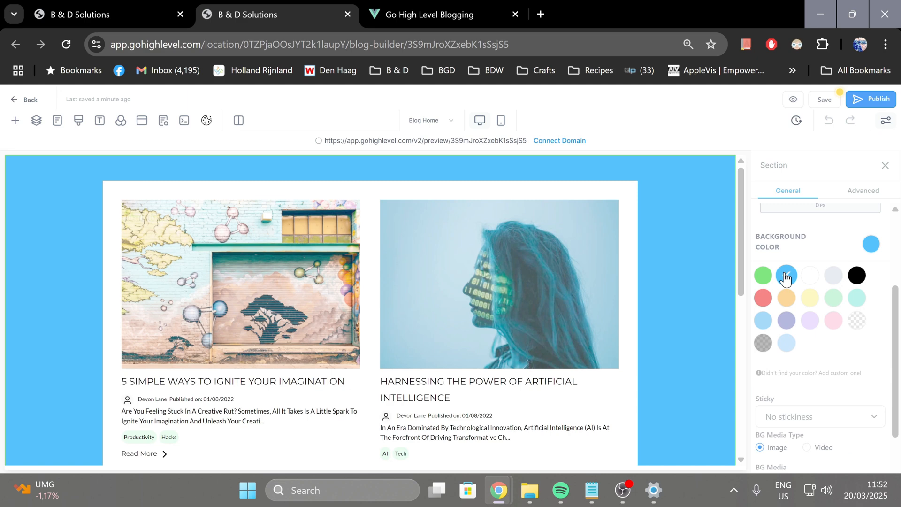
# View the media storage for the section's background image, and preview the page in mobile mode before returning to desktop mode
pyautogui.scroll(-2, 826, 343)
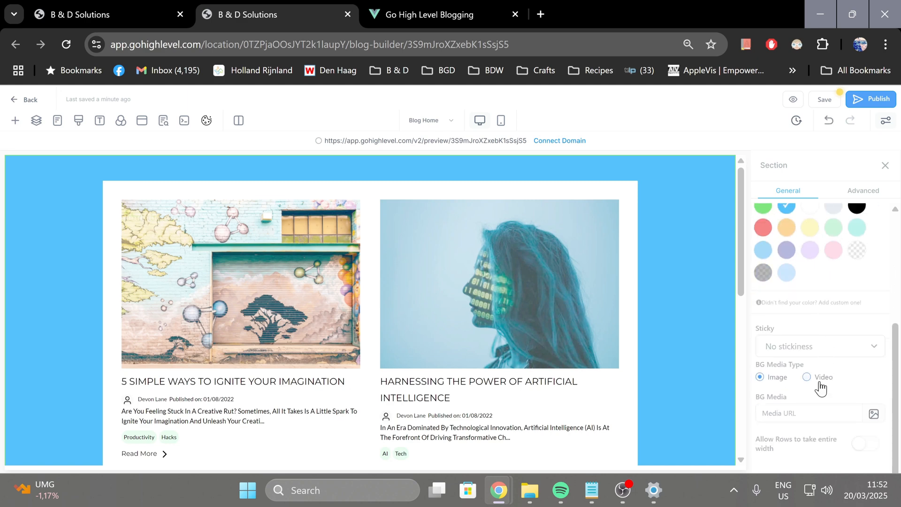
pyautogui.click(807, 414)
pyautogui.click(874, 415)
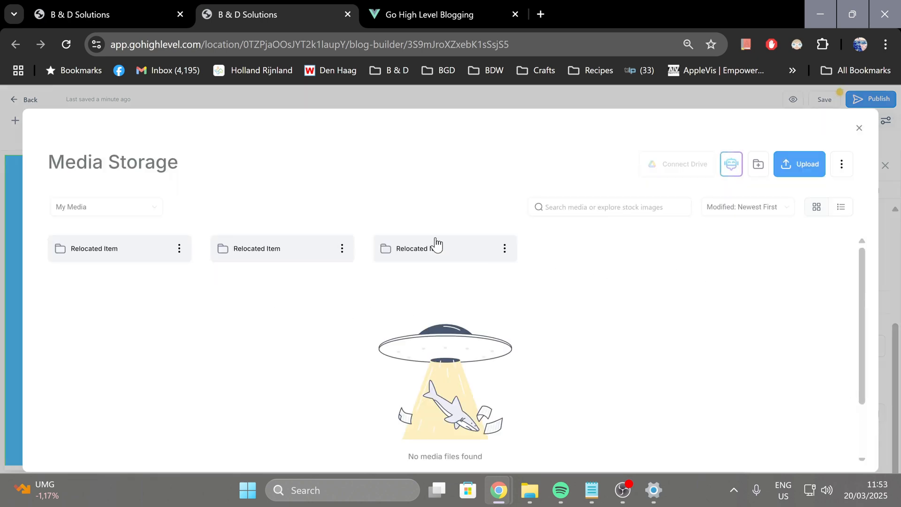
pyautogui.click(858, 129)
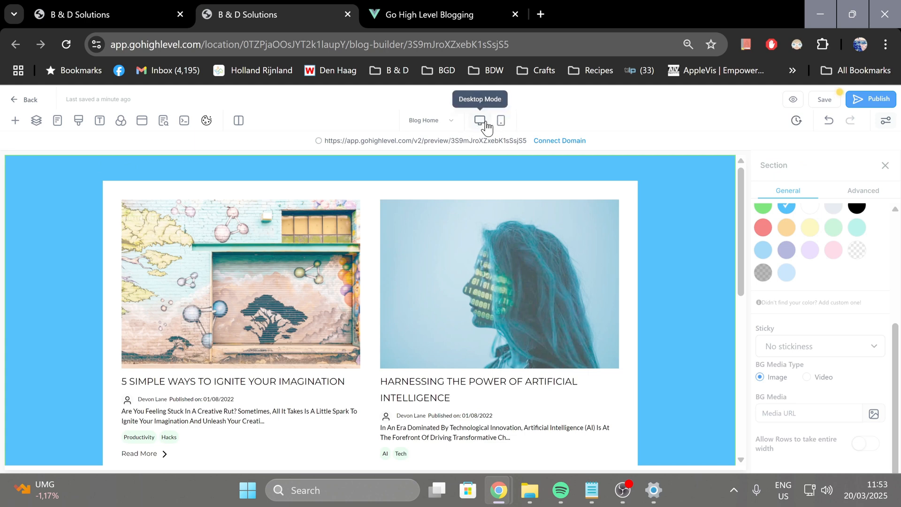
pyautogui.click(501, 122)
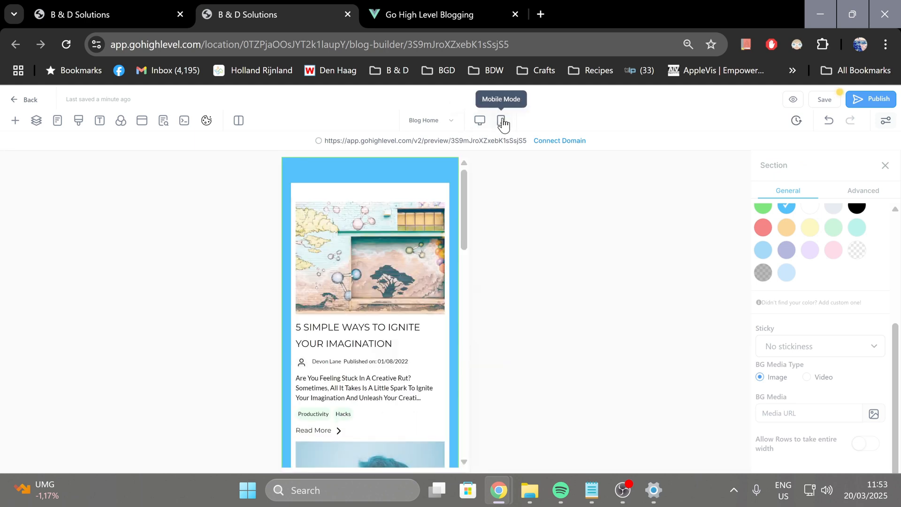
pyautogui.click(478, 124)
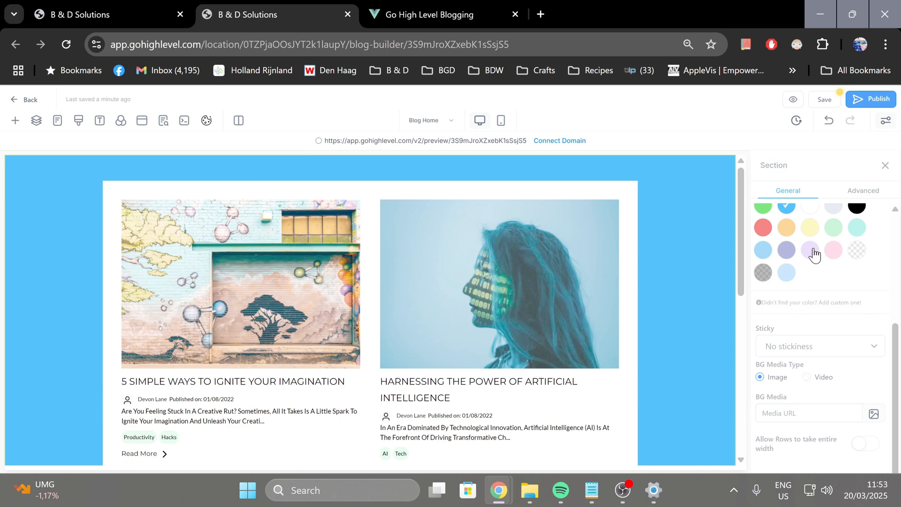
# Give the section a full border with a width of 10px
pyautogui.click(871, 193)
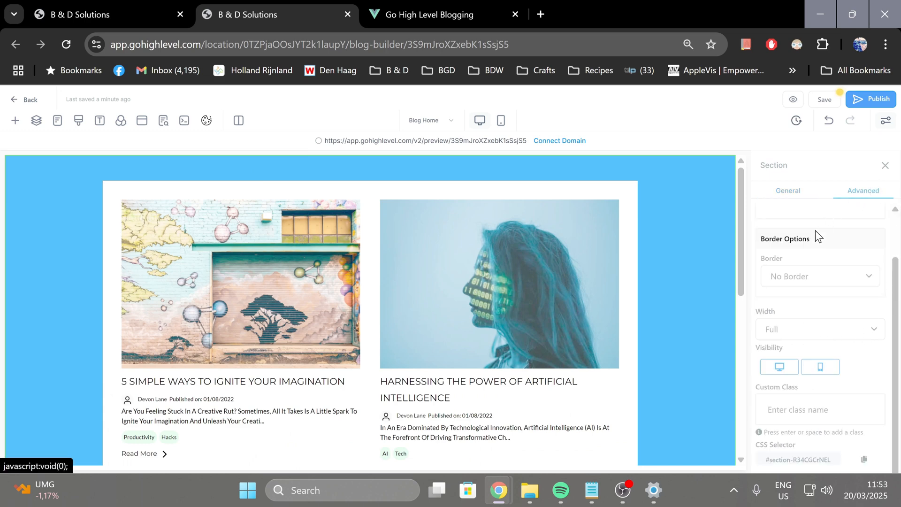
pyautogui.click(870, 276)
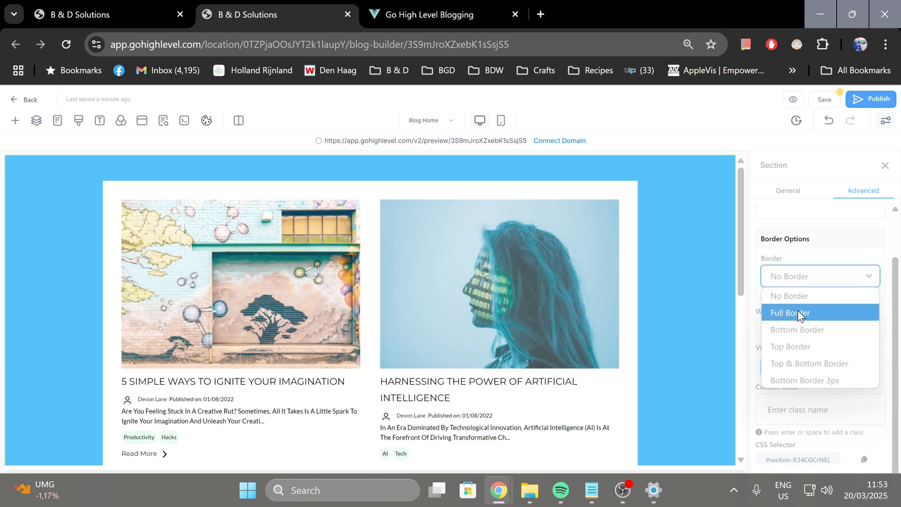
pyautogui.click(810, 320)
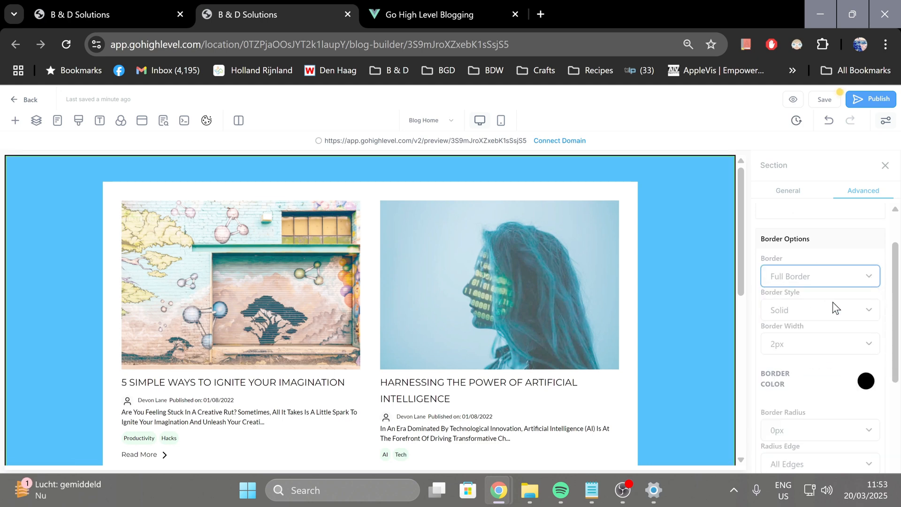
pyautogui.click(826, 344)
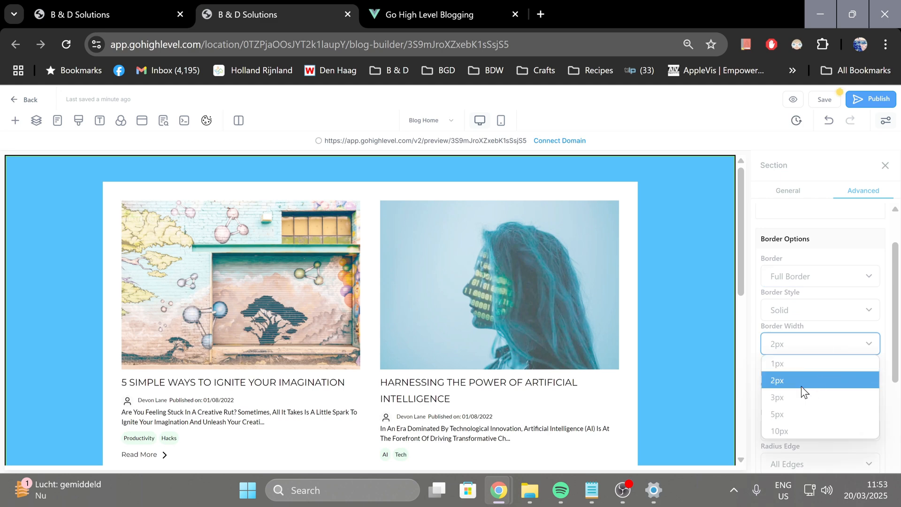
pyautogui.click(790, 427)
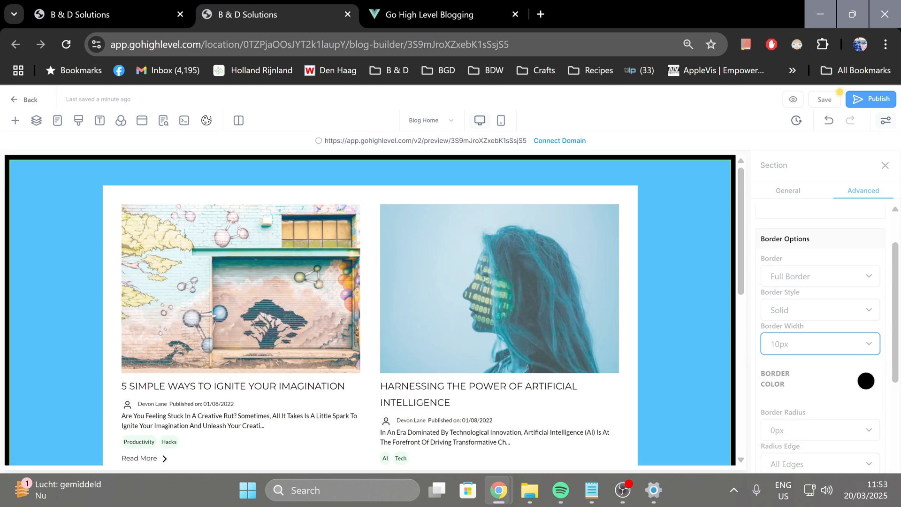
# Set the section's border color to light mint and its border radius to 75px
pyautogui.click(866, 381)
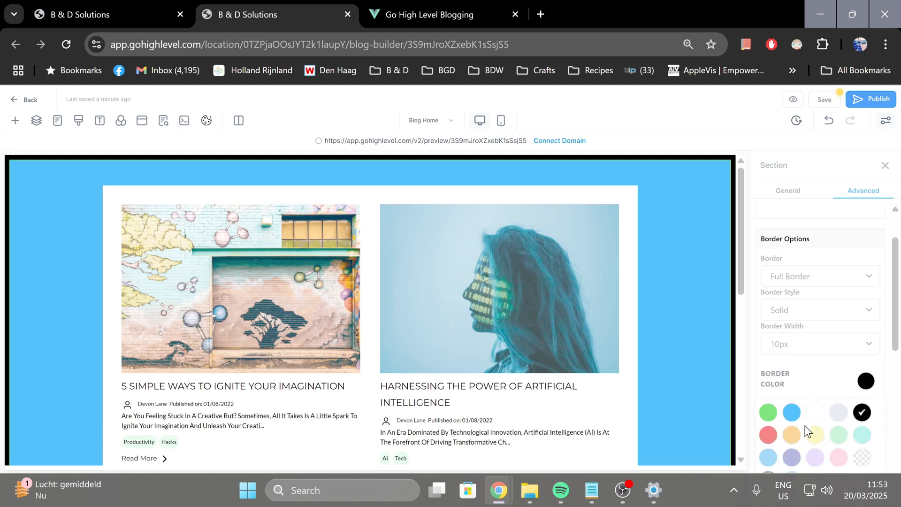
pyautogui.click(856, 437)
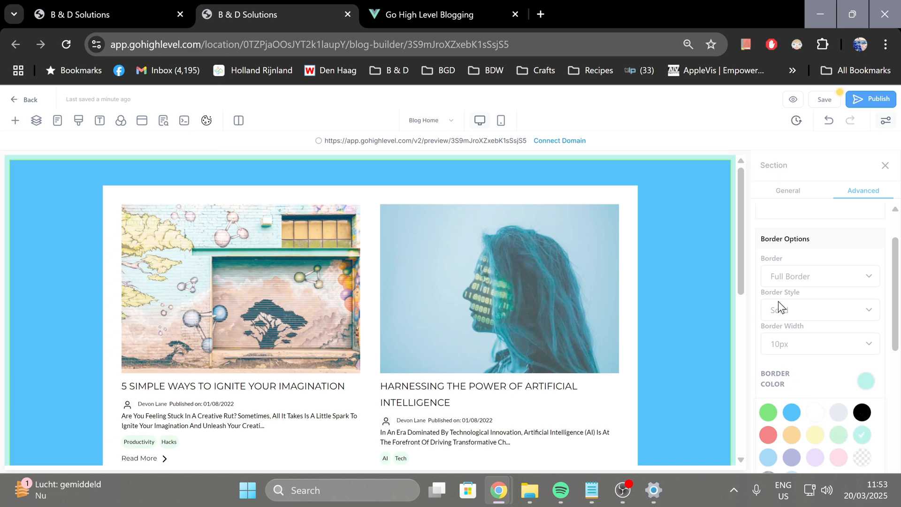
pyautogui.scroll(-6, 779, 300)
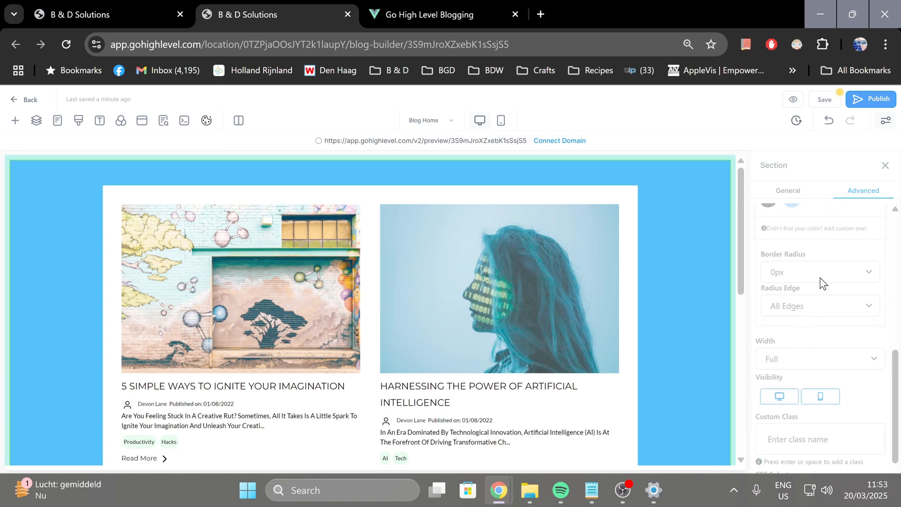
pyautogui.click(820, 274)
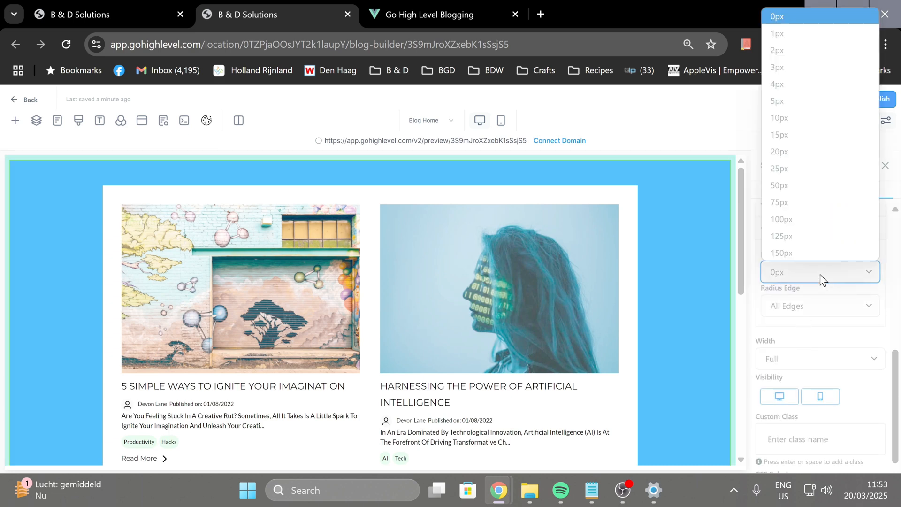
pyautogui.click(798, 202)
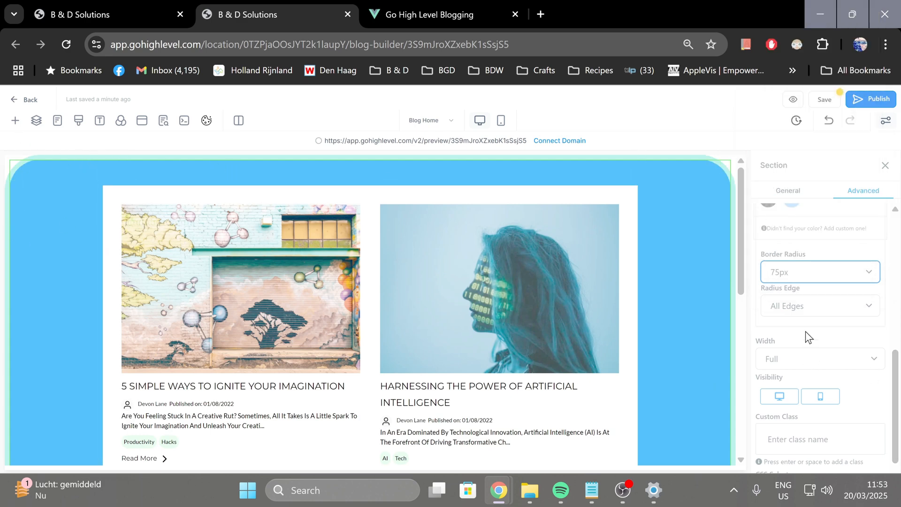
# Hide the section on mobile devices, preview the page in mobile mode, and restore the desktop view and mobile visibility
pyautogui.scroll(-1, 805, 329)
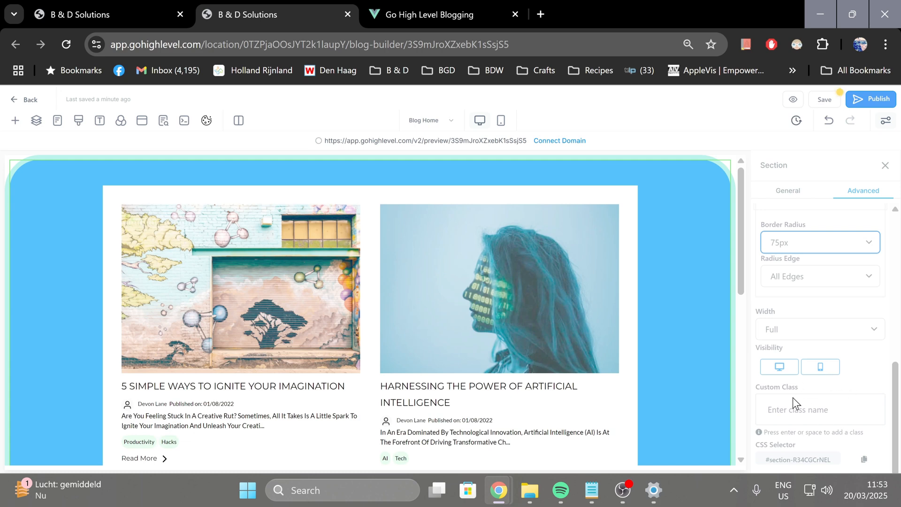
pyautogui.click(823, 373)
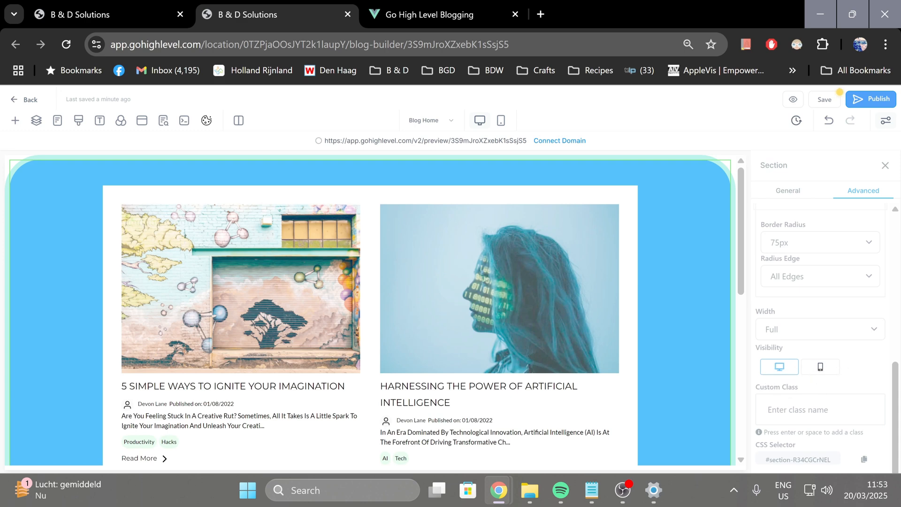
pyautogui.click(501, 123)
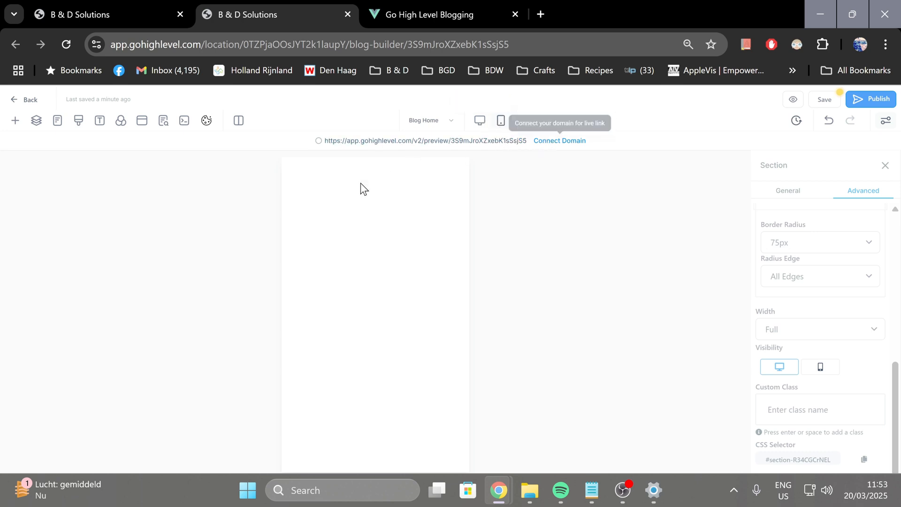
pyautogui.click(479, 122)
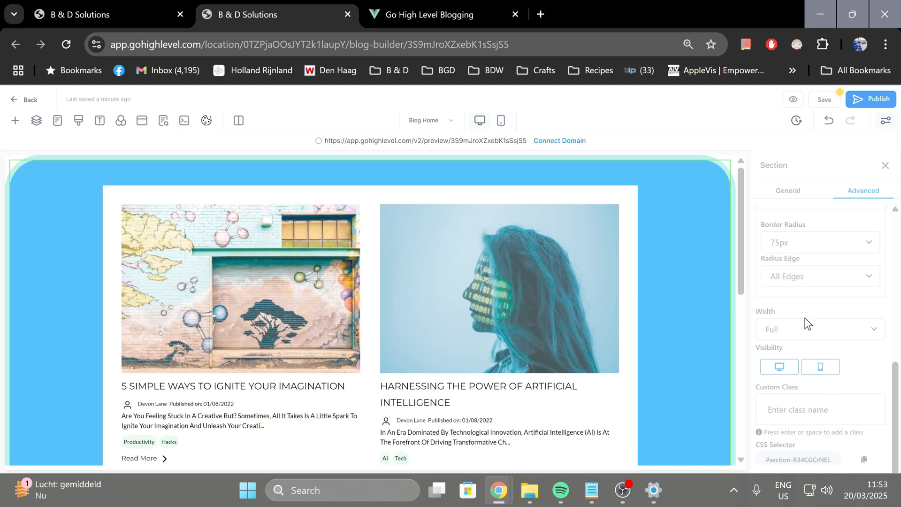
# Review the section's general settings and set the editor's column layout to 2 Column Mode
pyautogui.scroll(10, 812, 261)
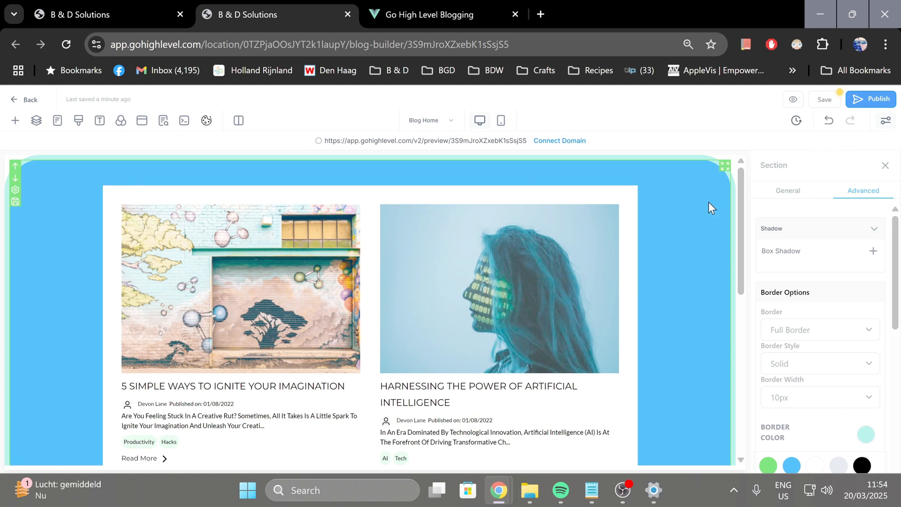
pyautogui.click(785, 193)
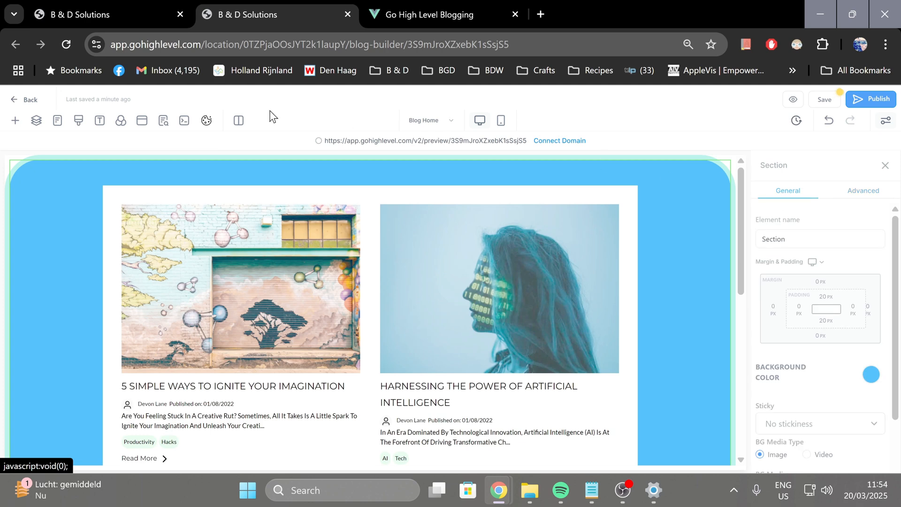
pyautogui.click(239, 123)
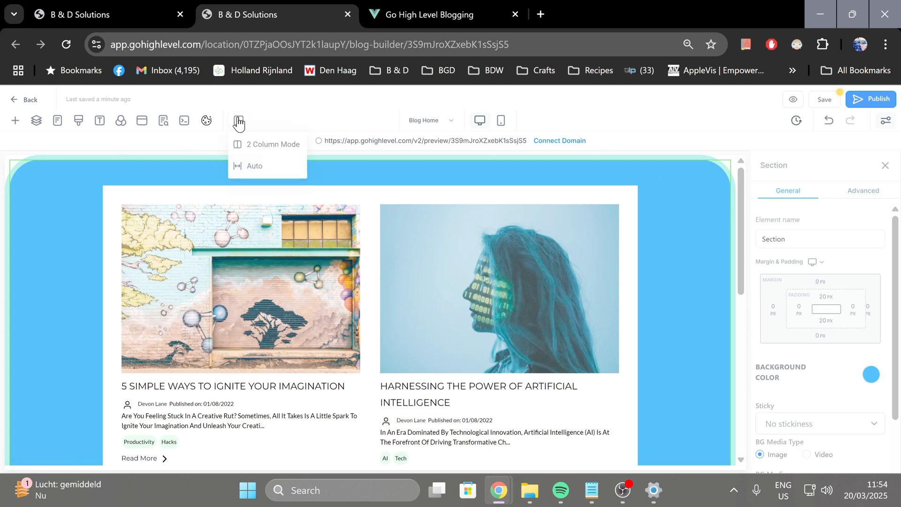
pyautogui.click(252, 143)
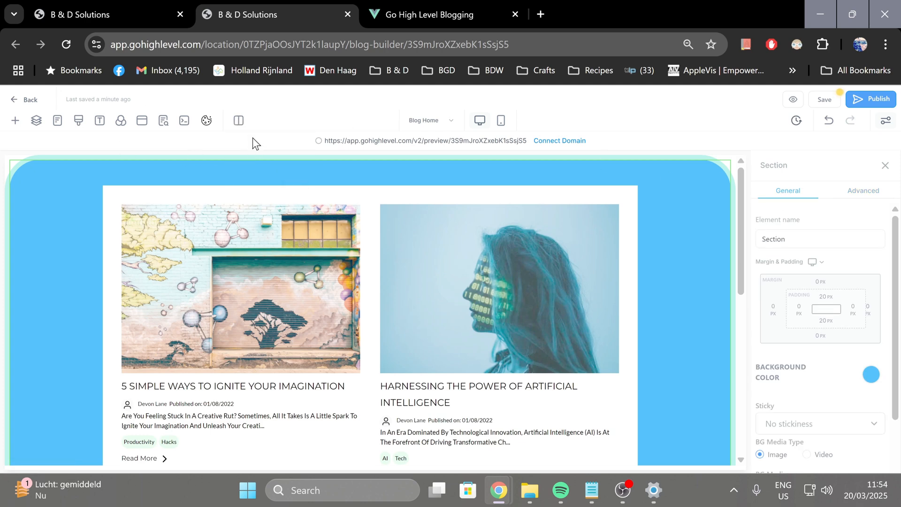
# Enable the cookie consent banner for the blog, acknowledging and agreeing to its terms
pyautogui.click(207, 120)
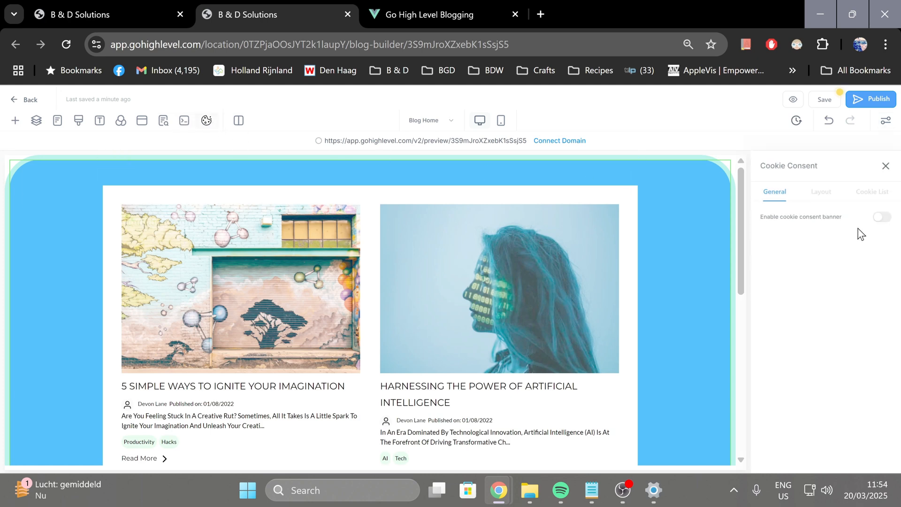
pyautogui.click(879, 218)
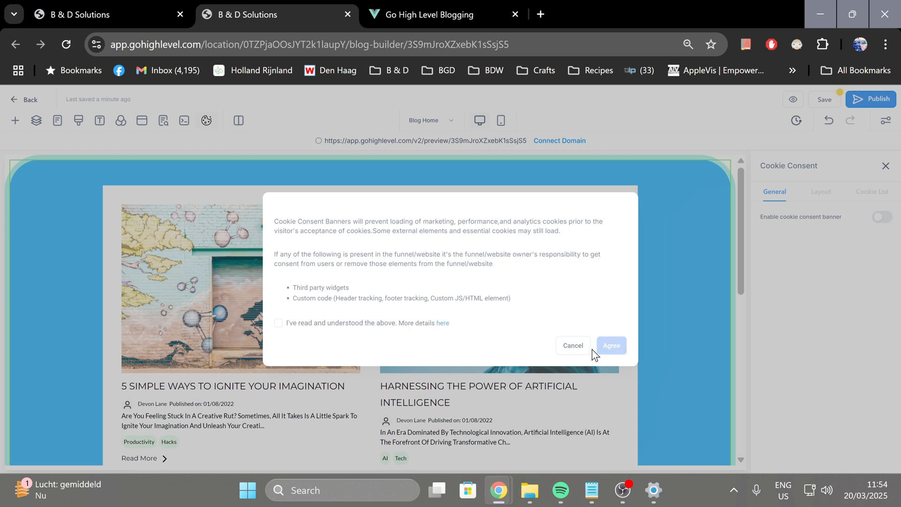
pyautogui.click(278, 324)
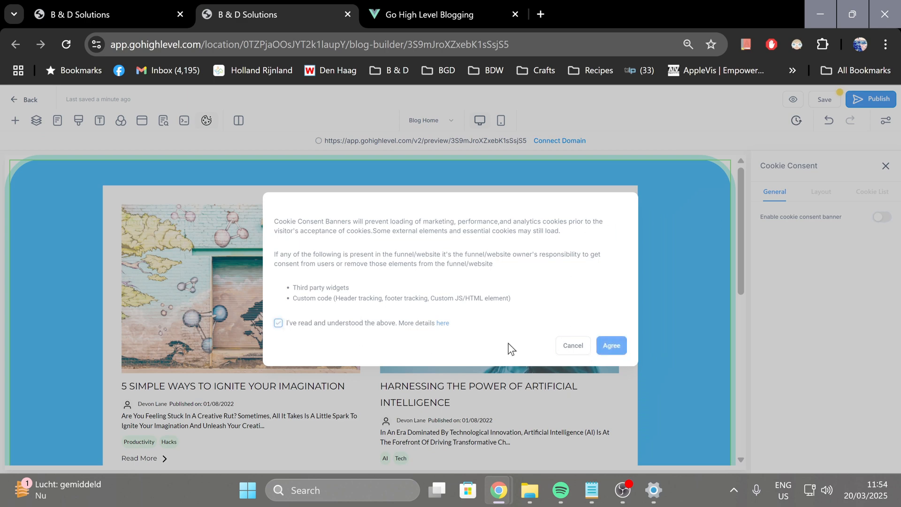
pyautogui.click(610, 347)
# Set the cookie consent banner's layout to Left floating and close the cookie settings
pyautogui.click(821, 192)
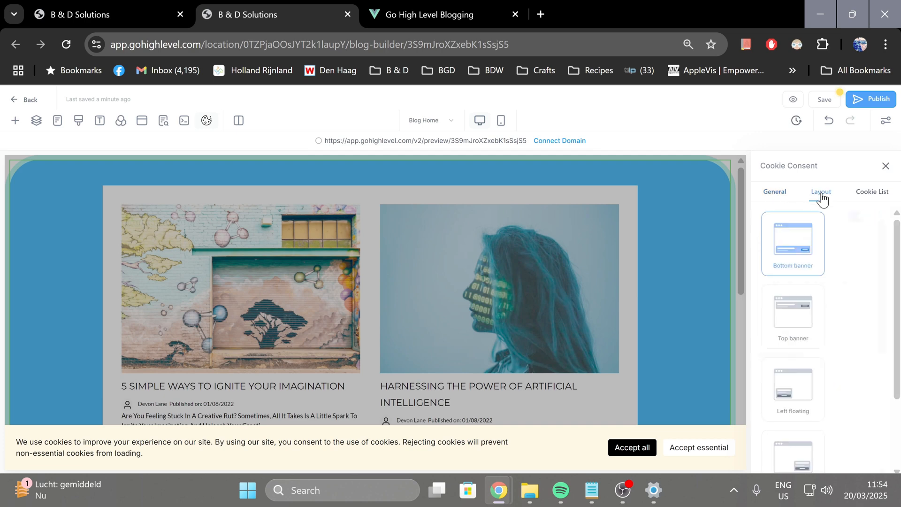
pyautogui.scroll(-2, 811, 342)
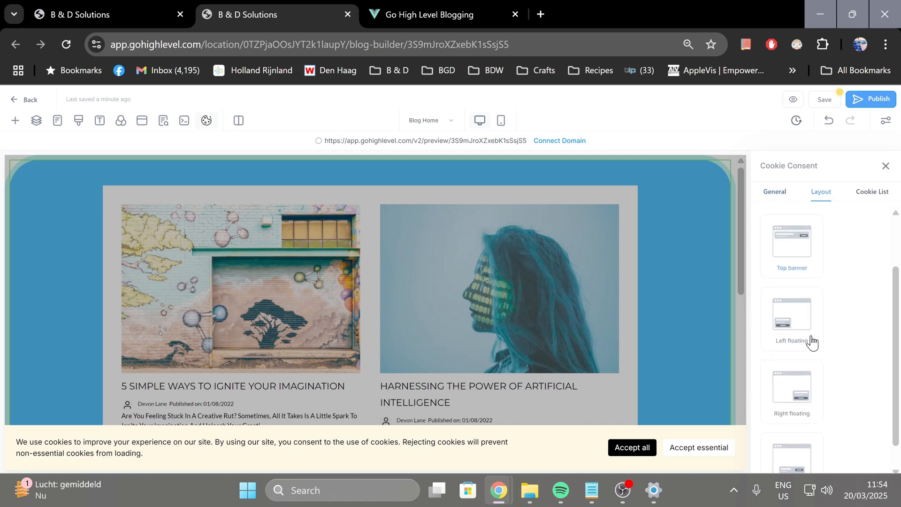
pyautogui.click(806, 327)
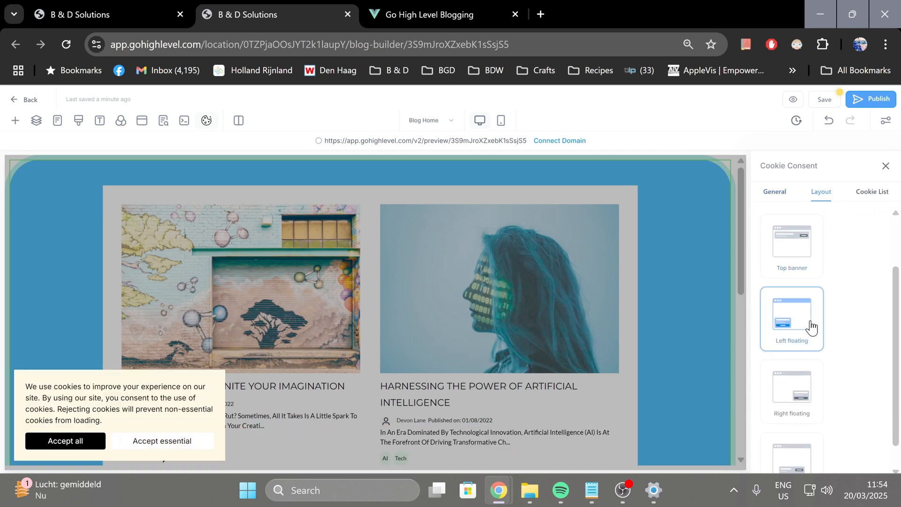
pyautogui.scroll(2, 826, 326)
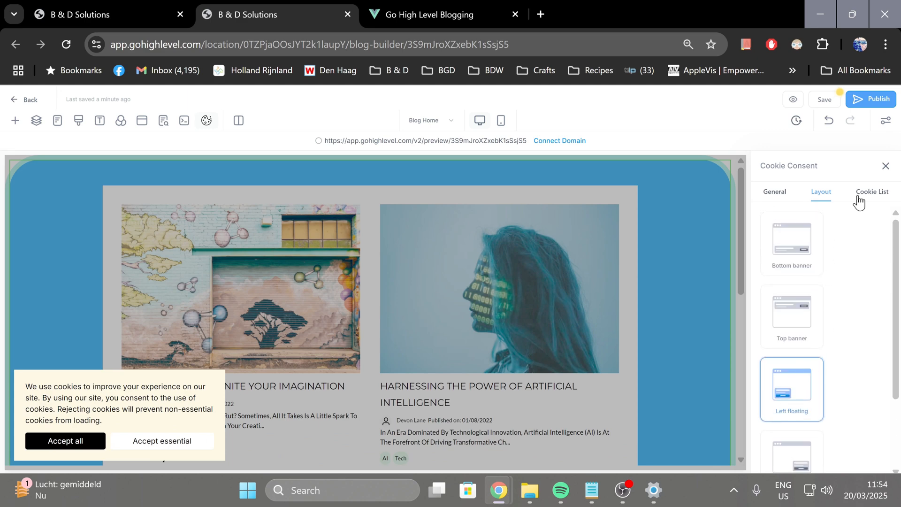
pyautogui.click(885, 167)
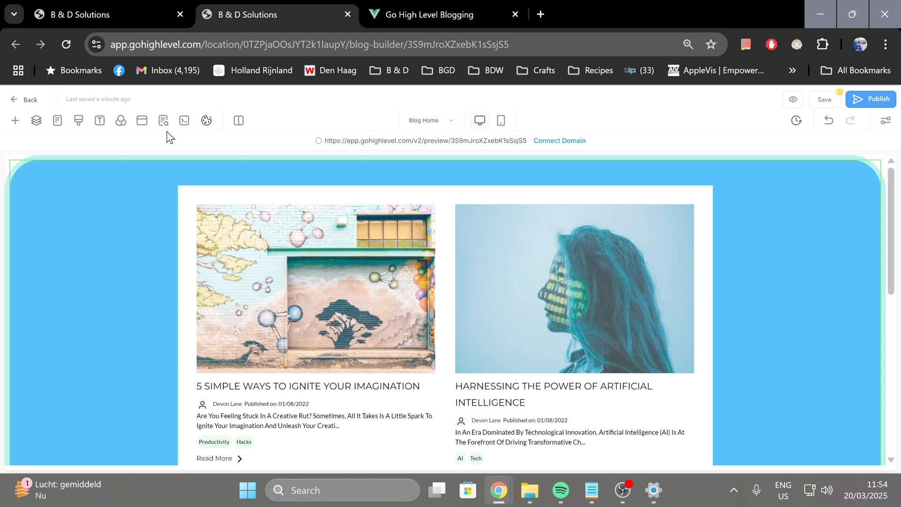
# Switch the editor's column layout to Auto, and inspect the Content and Keywords sections of the SEO meta data
pyautogui.click(239, 121)
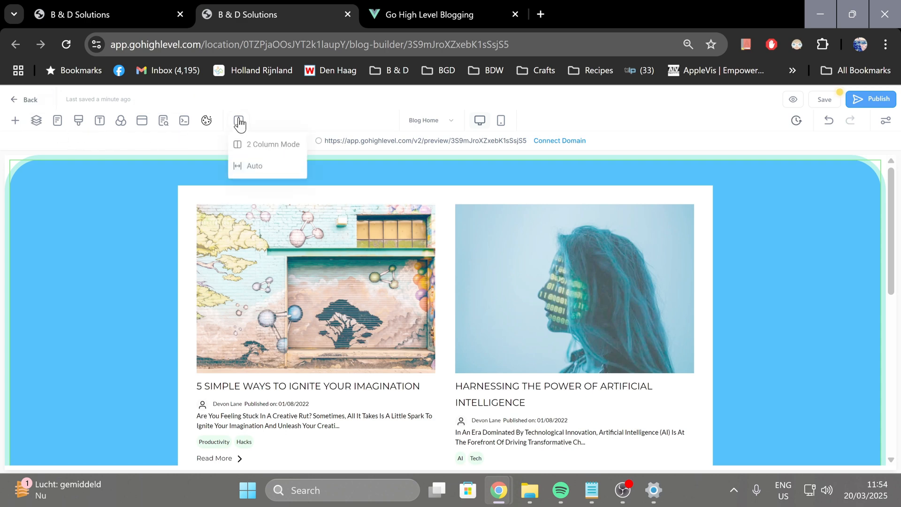
pyautogui.click(254, 167)
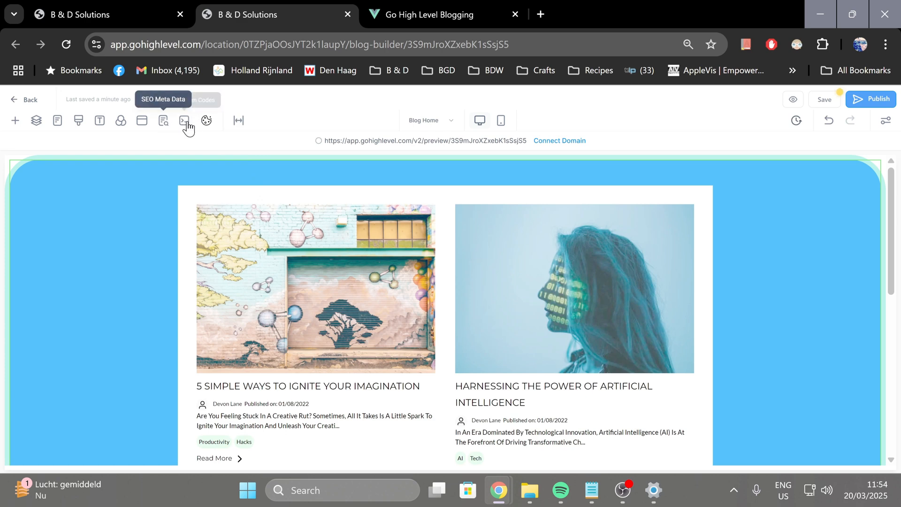
pyautogui.click(169, 127)
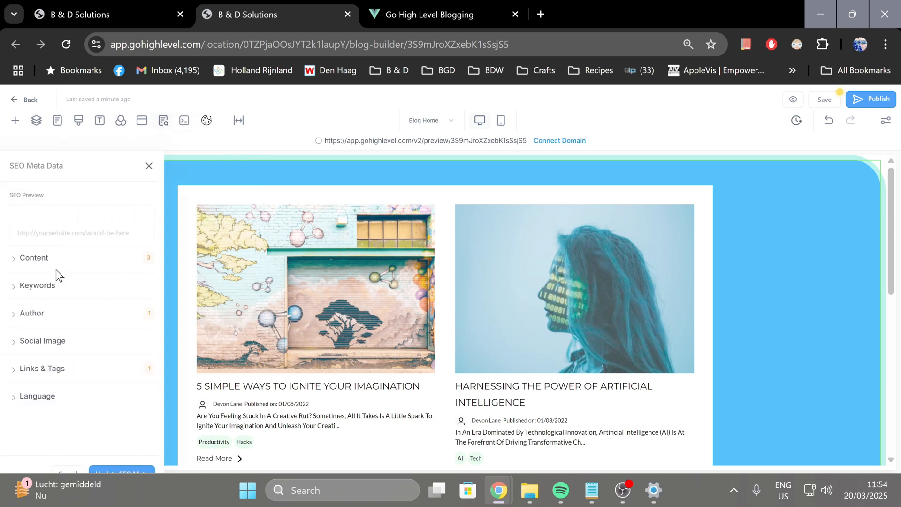
pyautogui.click(13, 293)
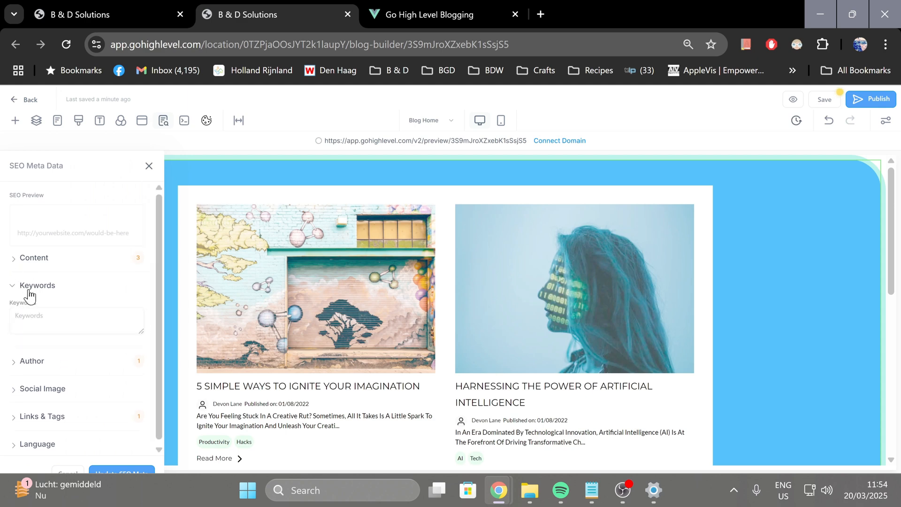
pyautogui.click(18, 261)
pyautogui.click(18, 261)
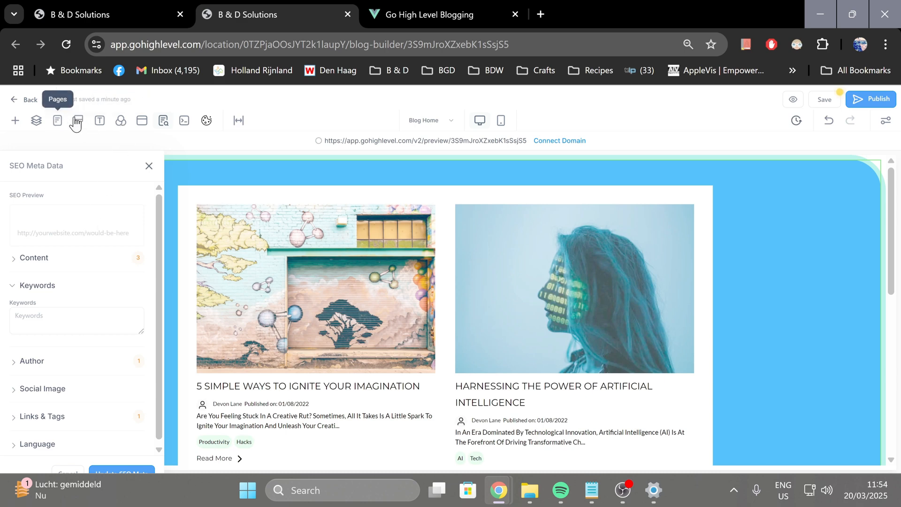
# View the options for the Blog Home page, and open the Blog Post page, discarding the unsaved changes
pyautogui.click(57, 123)
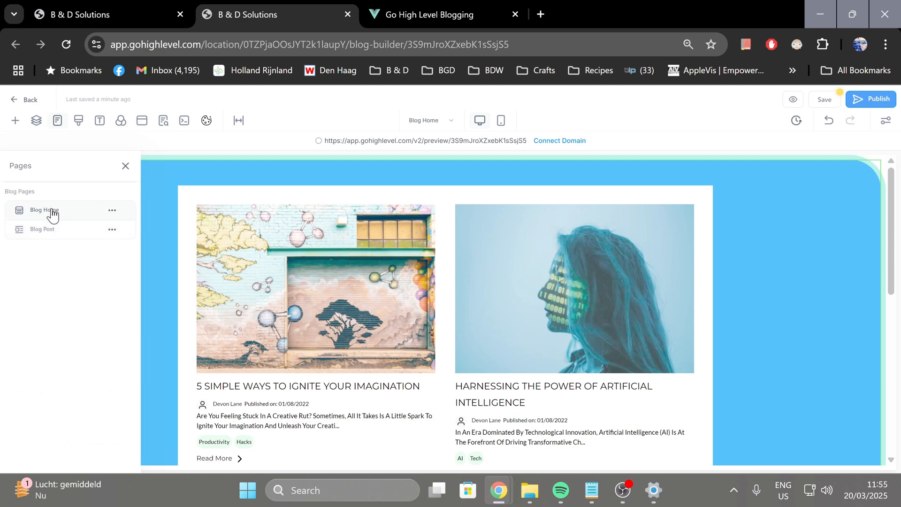
pyautogui.click(113, 211)
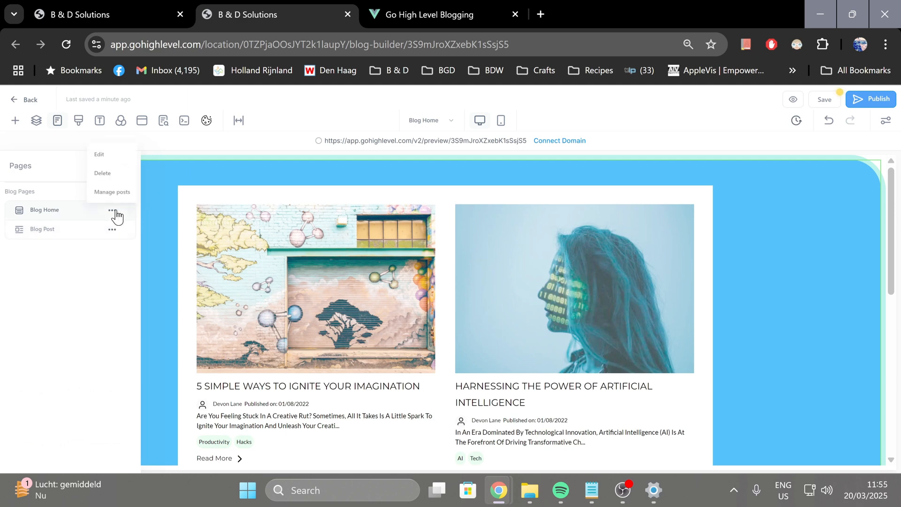
pyautogui.click(70, 232)
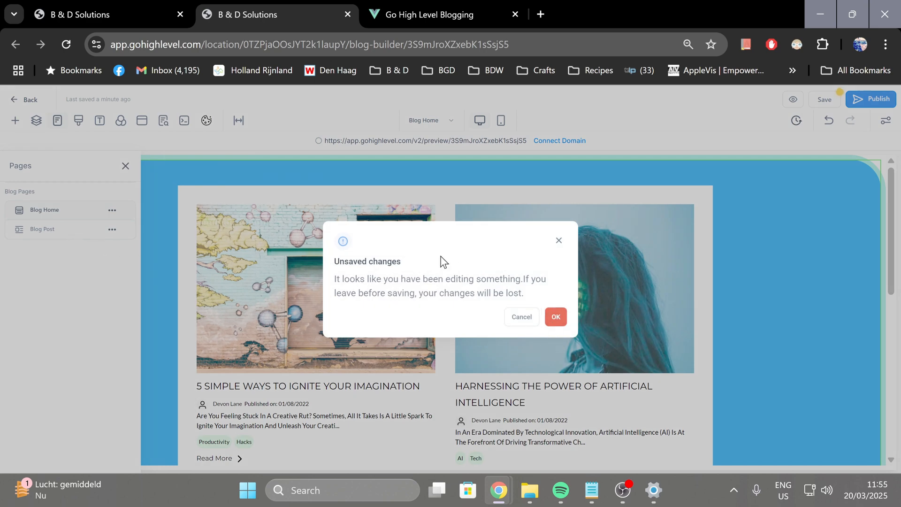
pyautogui.click(554, 319)
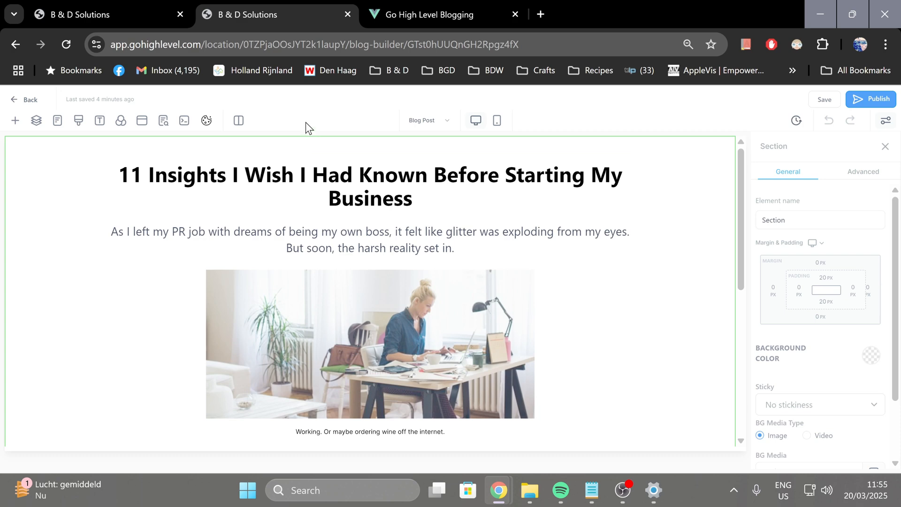
pyautogui.scroll(-3, 370, 281)
pyautogui.scroll(3, 369, 281)
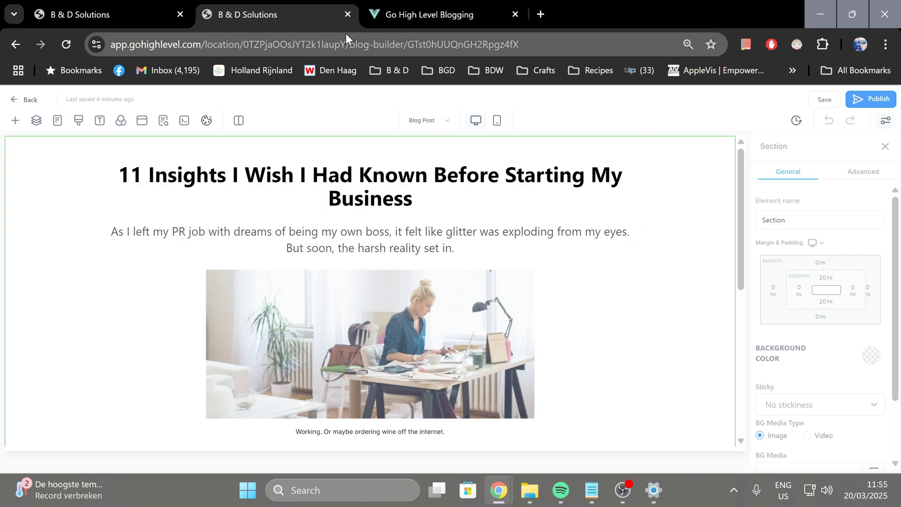
# Close the extra blogging and blog builder tabs, and start a new blog post titled Test Post on the Test site
pyautogui.click(412, 5)
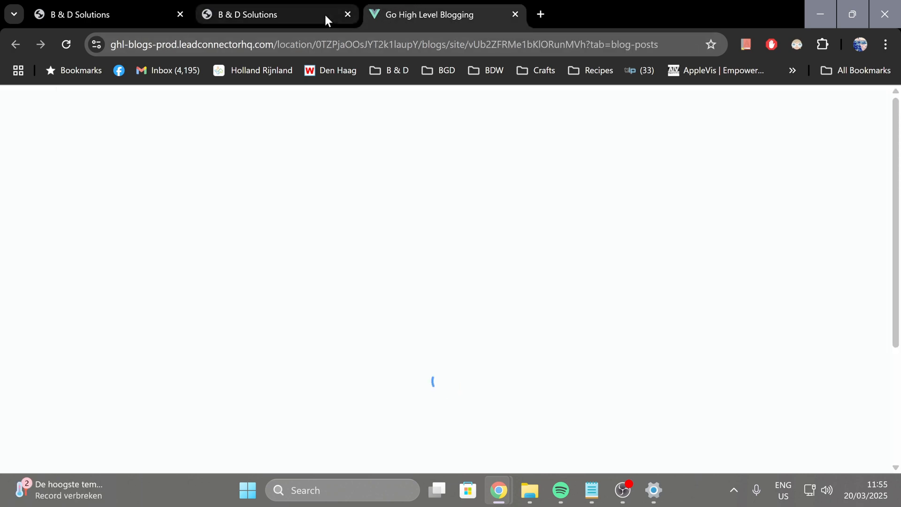
pyautogui.click(514, 14)
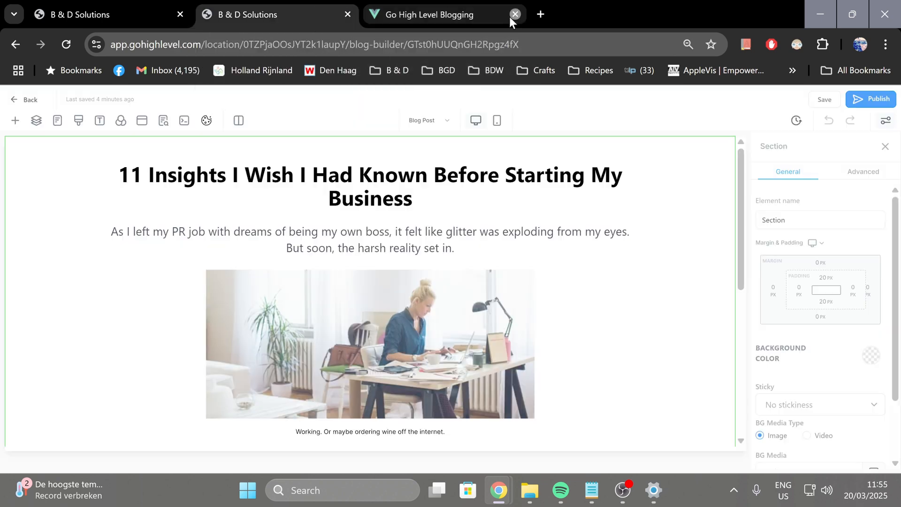
pyautogui.click(347, 14)
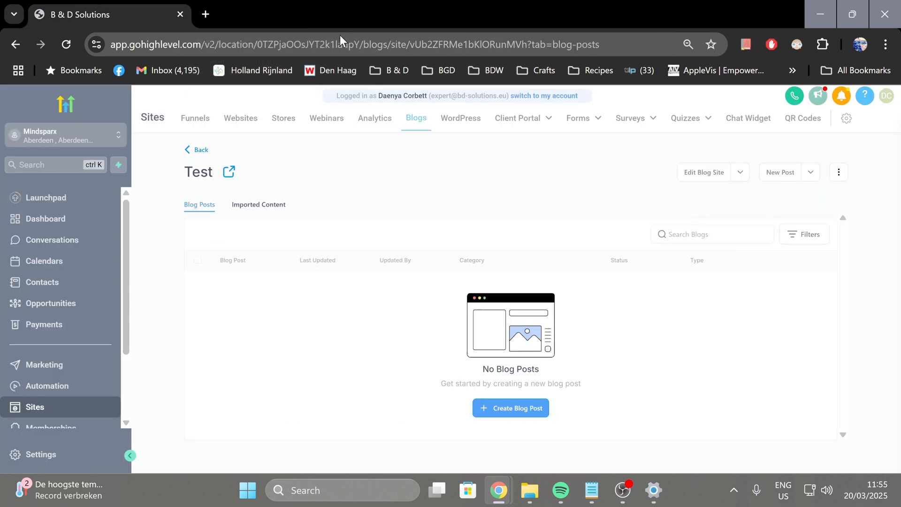
pyautogui.click(503, 411)
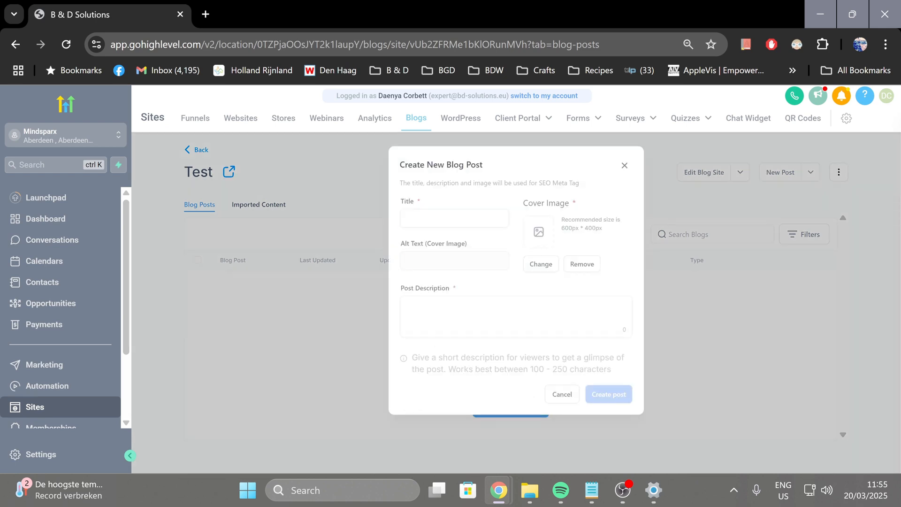
pyautogui.click(454, 219)
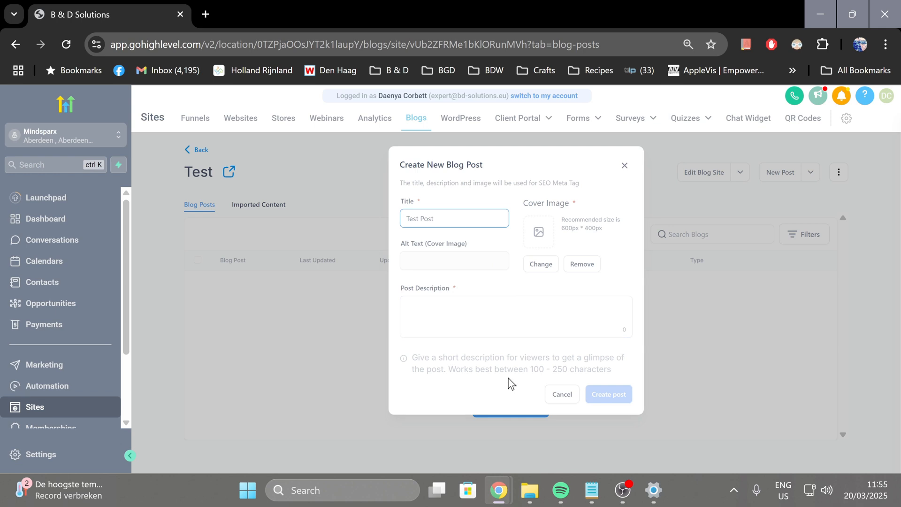
# Upload B_D_Enterprise_Logo.png from the BDW Logo folder to the media storage and use it as the post's cover image
pyautogui.click(537, 264)
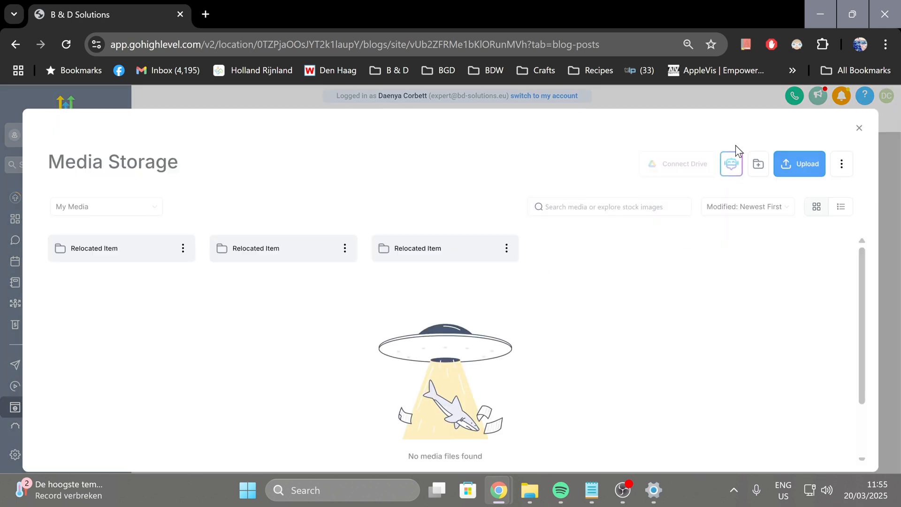
pyautogui.click(786, 166)
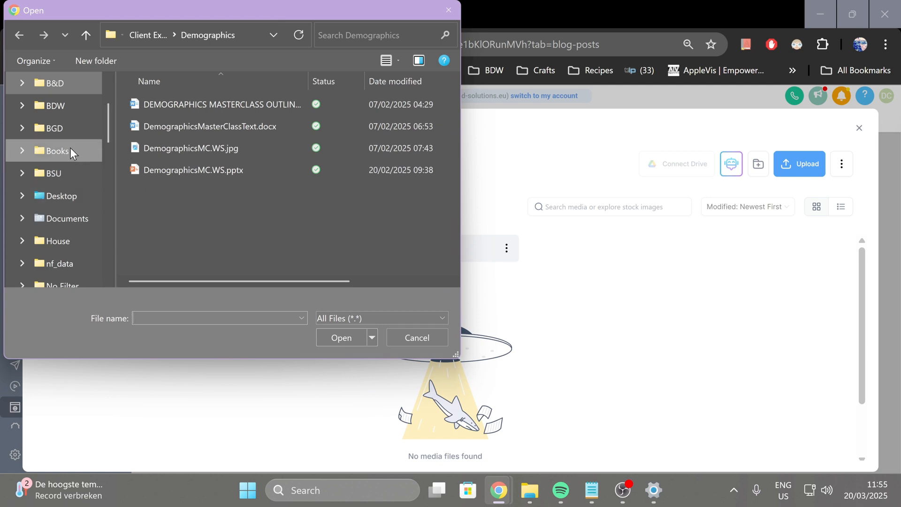
pyautogui.scroll(1, 26, 94)
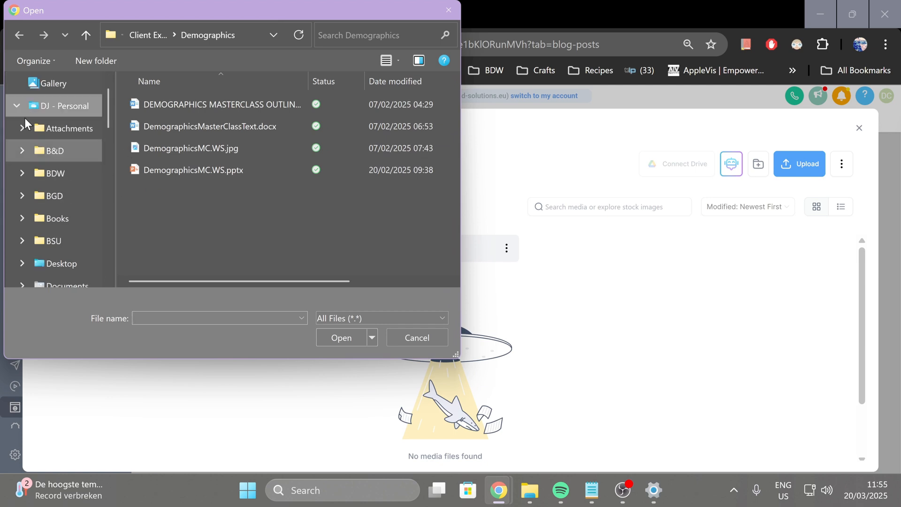
pyautogui.click(25, 157)
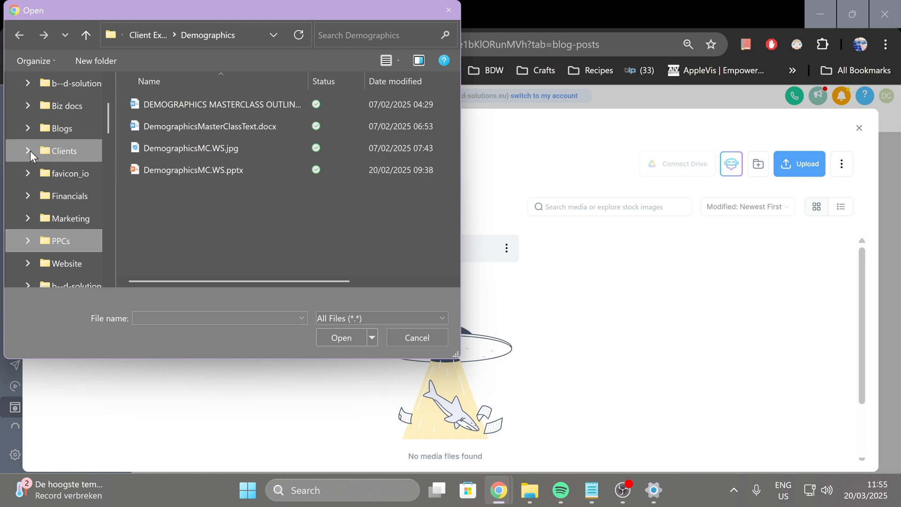
pyautogui.scroll(1, 41, 144)
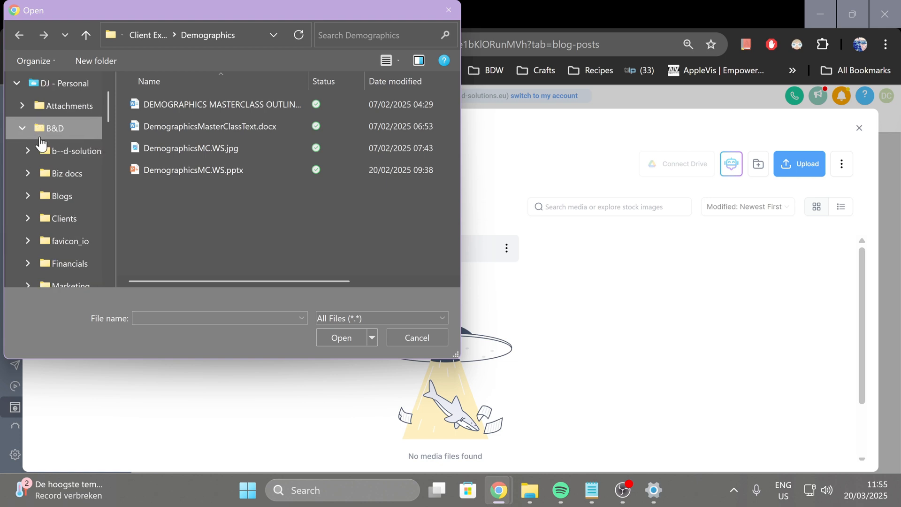
pyautogui.click(30, 127)
pyautogui.click(21, 151)
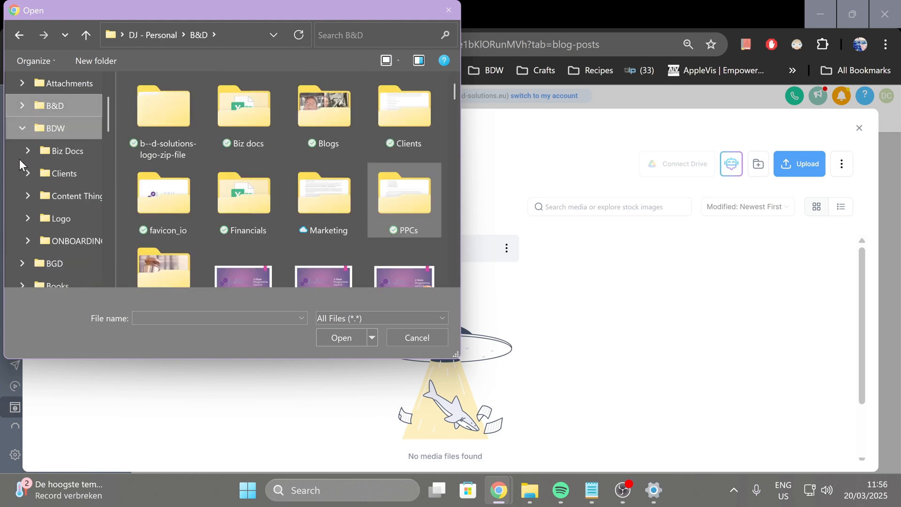
pyautogui.click(47, 173)
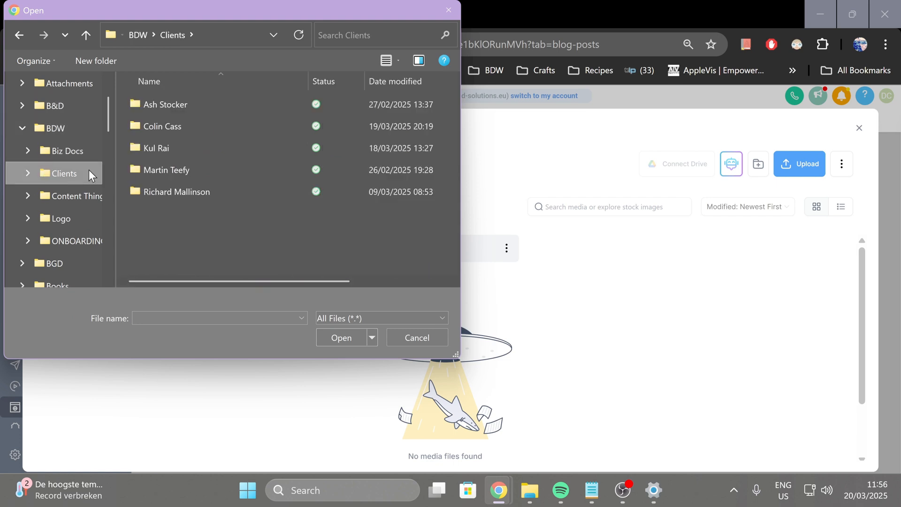
pyautogui.doubleClick(180, 128)
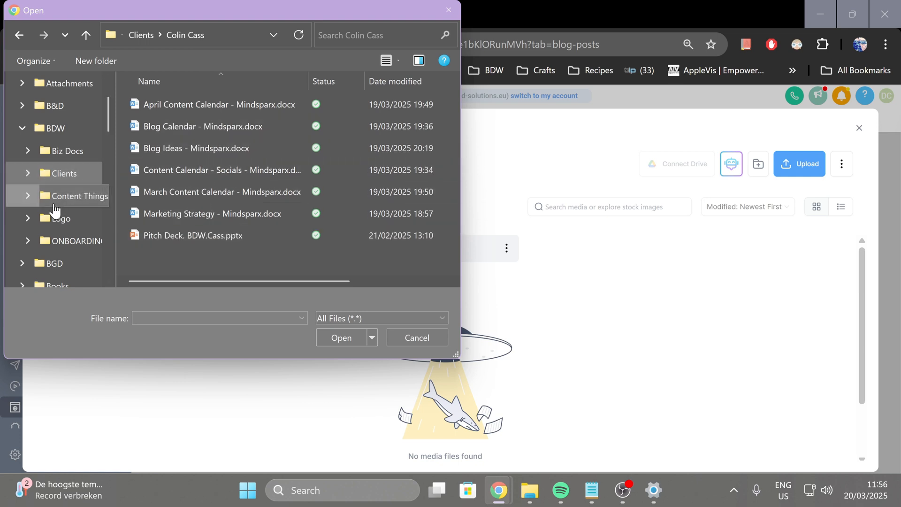
pyautogui.click(61, 221)
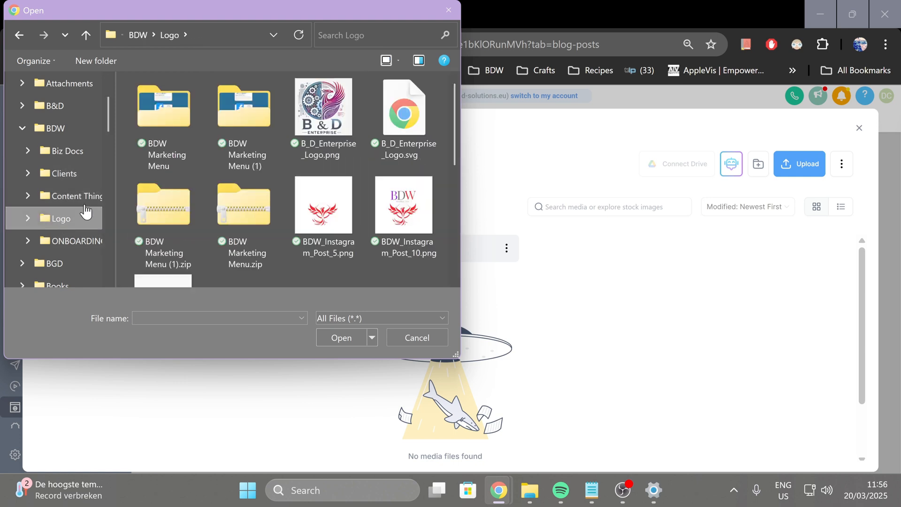
pyautogui.click(336, 110)
pyautogui.click(344, 337)
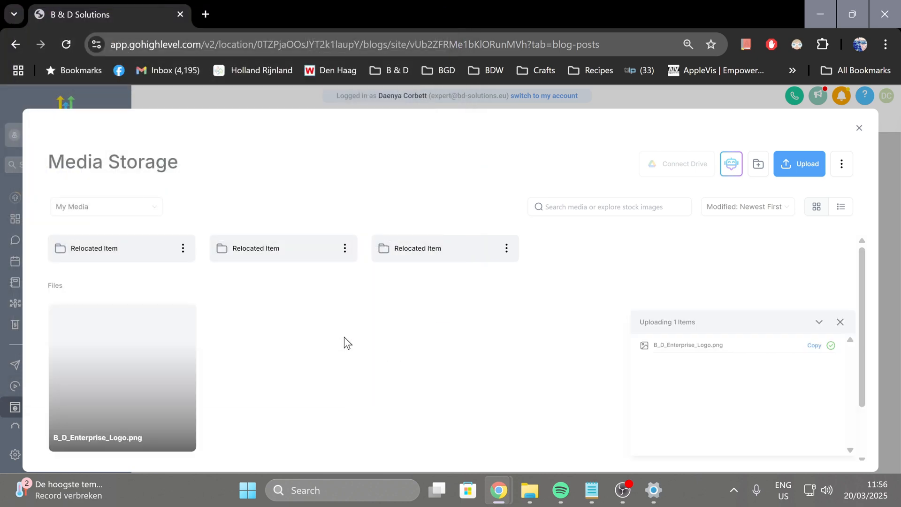
pyautogui.click(141, 358)
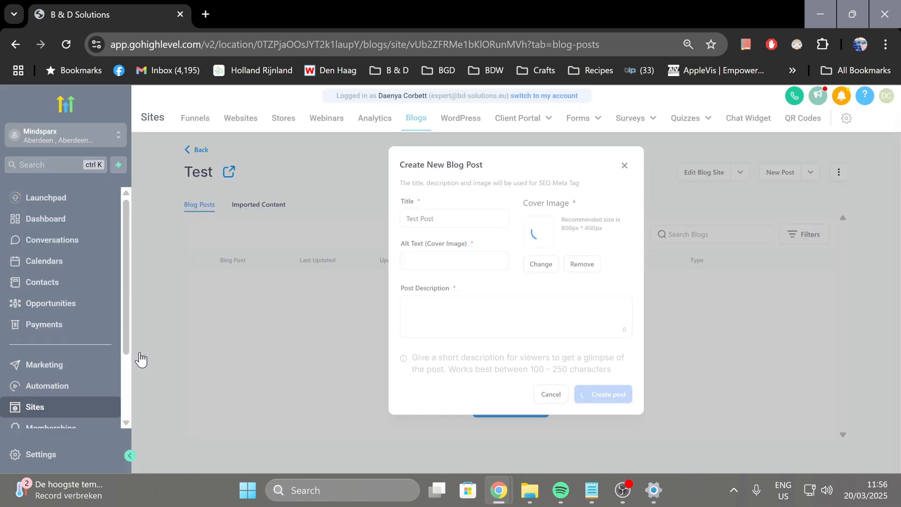
# Enter the cover image alt text "B & D Enterprise logo, gears, phoenix, business consultancy group"
pyautogui.click(451, 261)
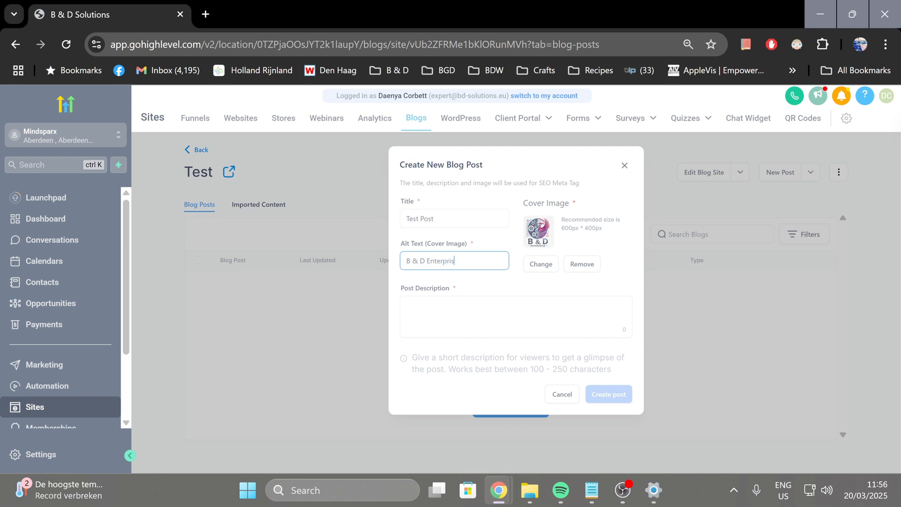
pyautogui.write('logo')
pyautogui.write(', gears, phoen')
pyautogui.write('ix, ')
pyautogui.write('business cons')
pyautogui.write('ultancy group')
# Enter "Testing post" as the post description and create the post
pyautogui.click(464, 312)
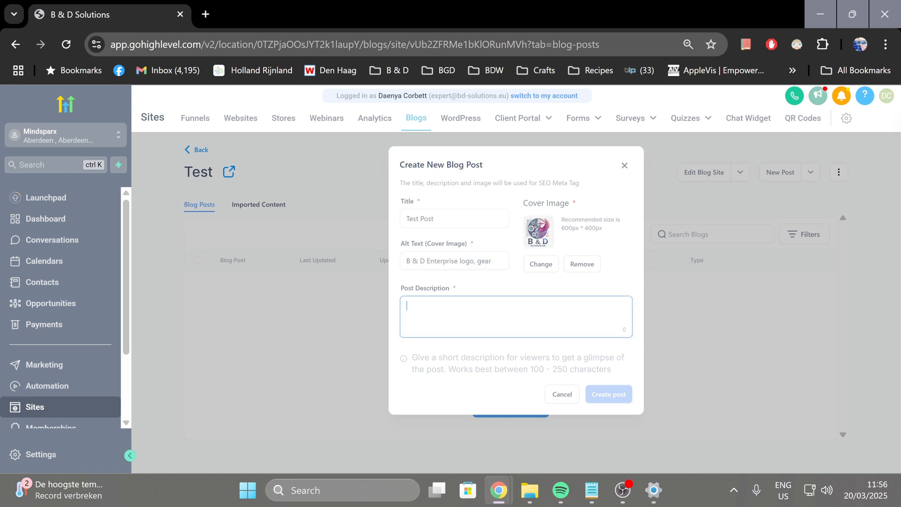
pyautogui.write('Testing post')
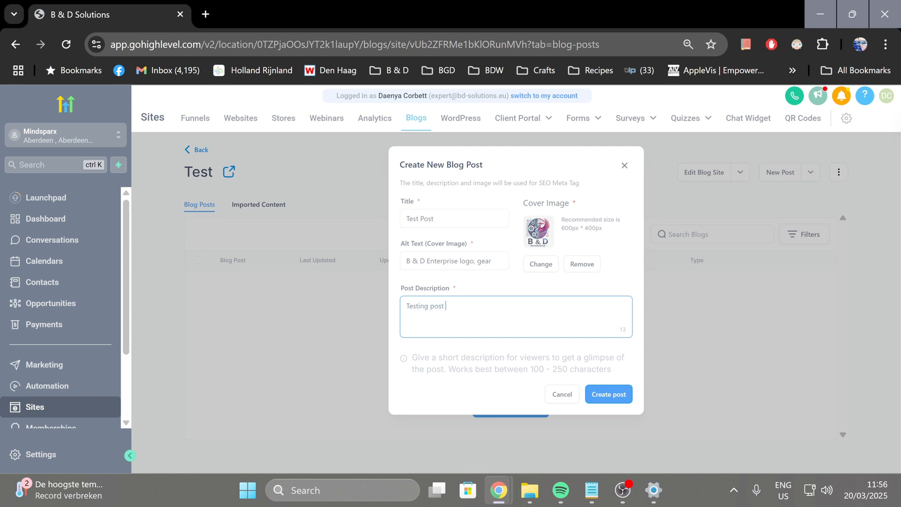
pyautogui.click(618, 394)
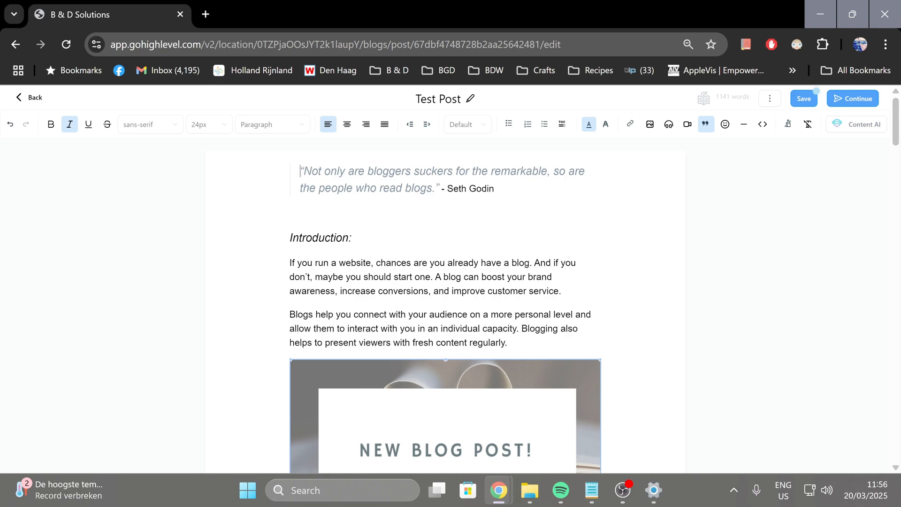
# Look through the sample content of the new post, from the introduction to the closing checklist
pyautogui.scroll(-15, 398, 319)
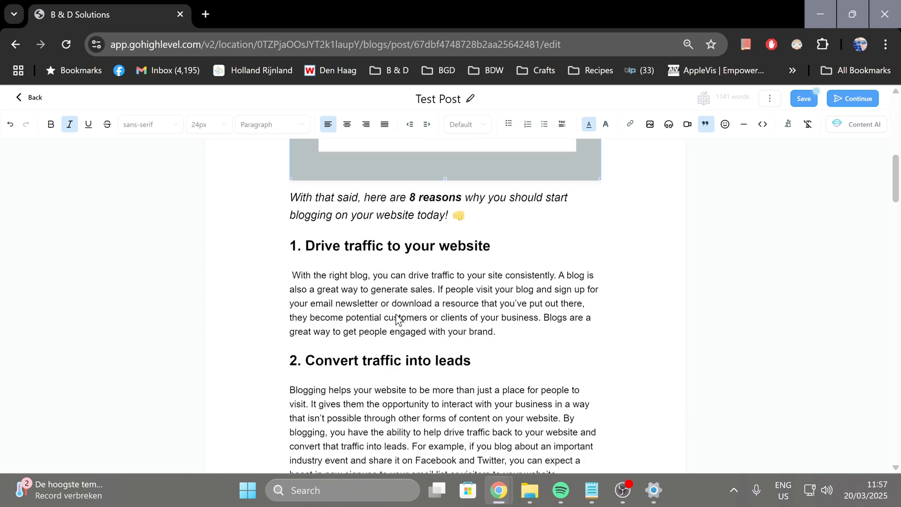
pyautogui.scroll(-15, 398, 319)
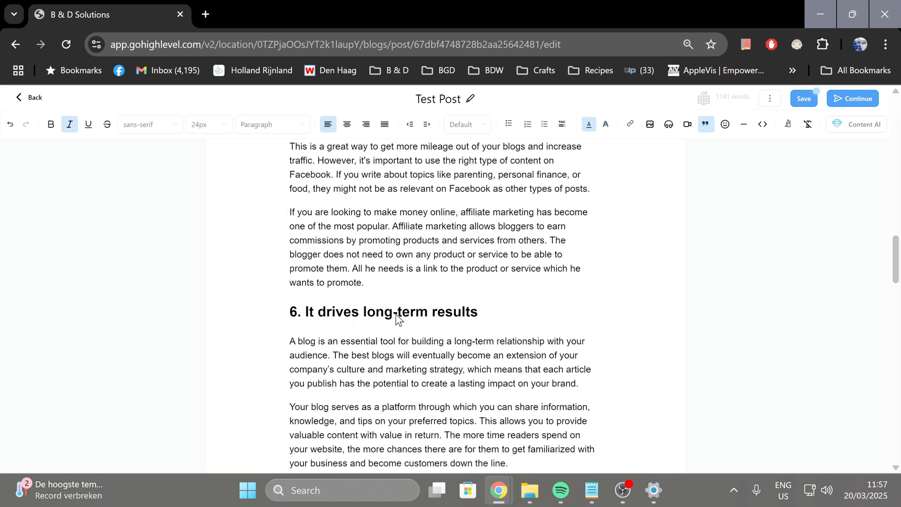
pyautogui.scroll(-15, 398, 319)
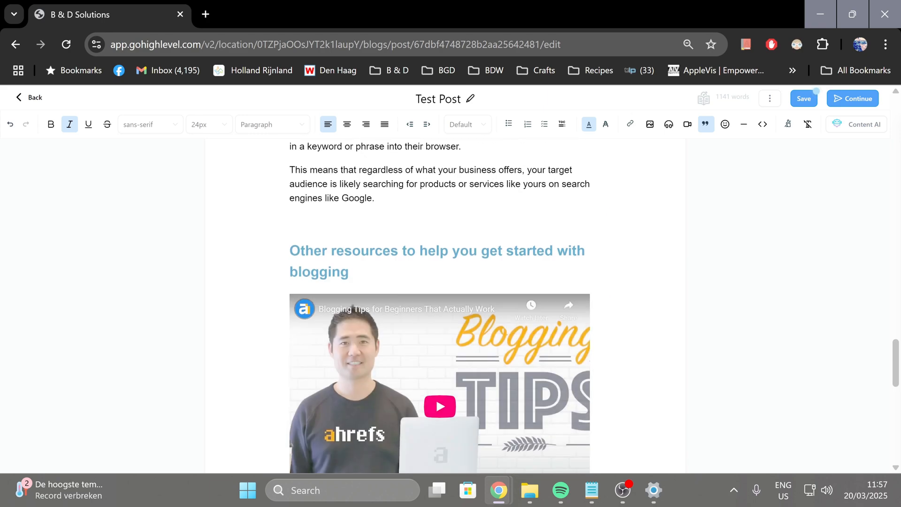
pyautogui.scroll(-7, 398, 320)
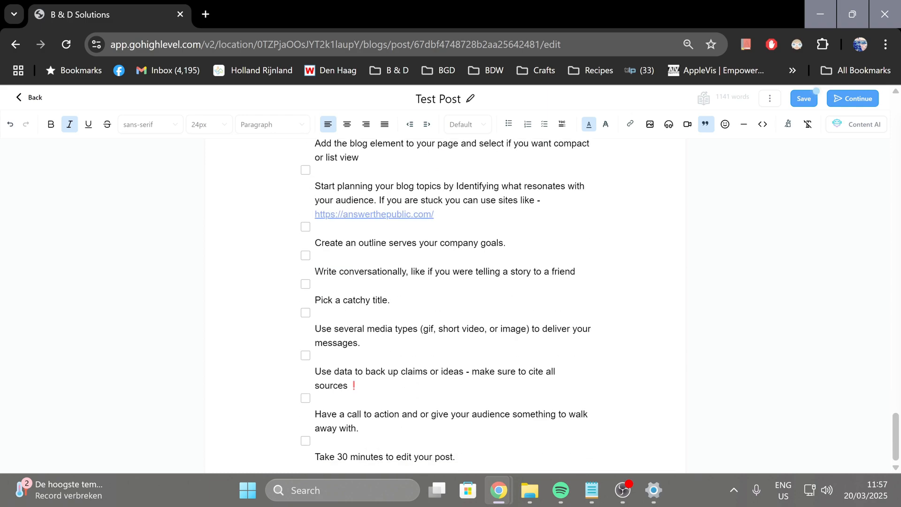
pyautogui.scroll(12, 398, 320)
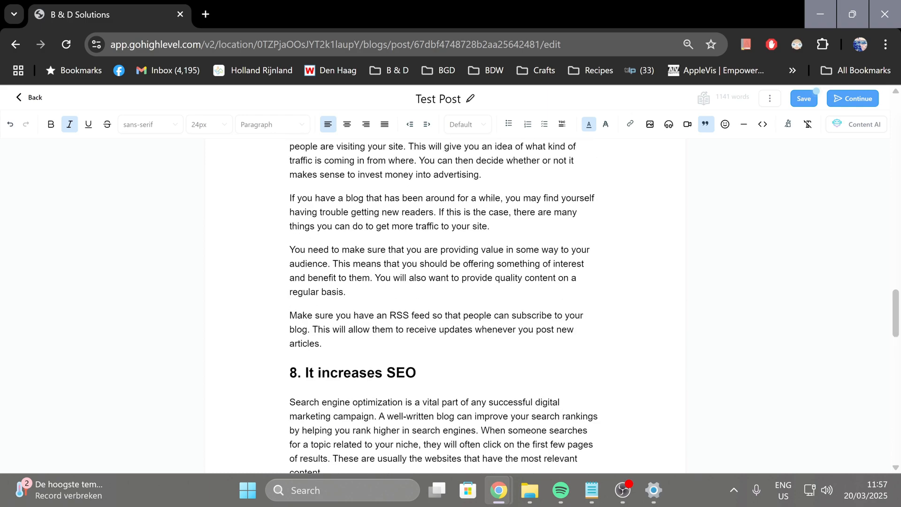
pyautogui.scroll(20, 445, 305)
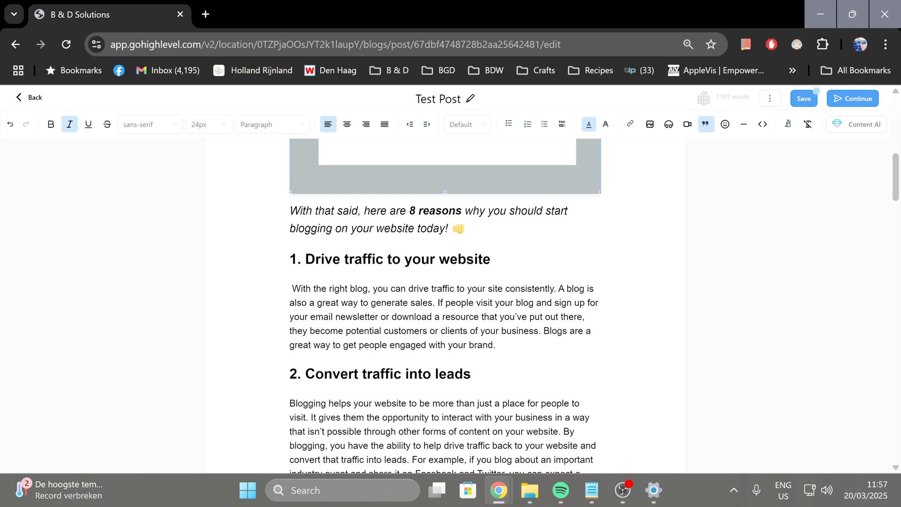
pyautogui.scroll(3, 406, 331)
pyautogui.scroll(-3, 406, 331)
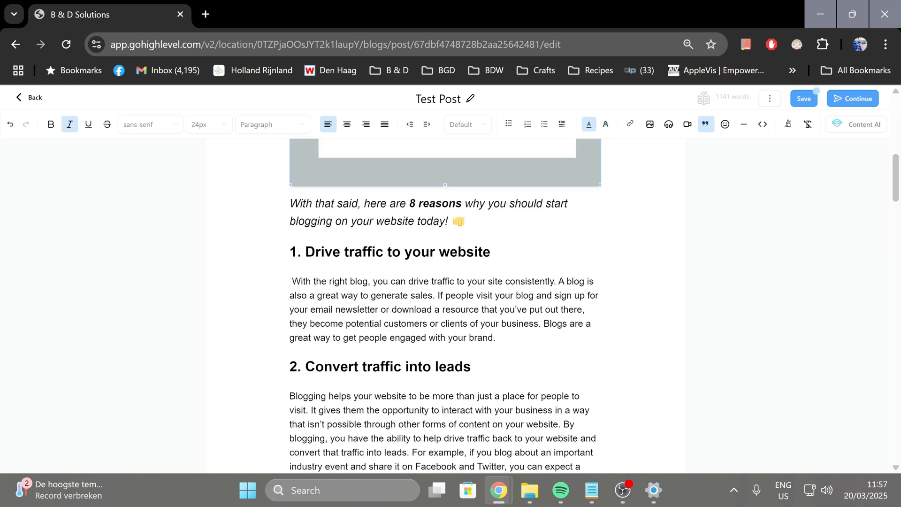
# Find an emoji with the search term "car" and insert the red car after the heading "1. Drive traffic to your website"
pyautogui.click(491, 252)
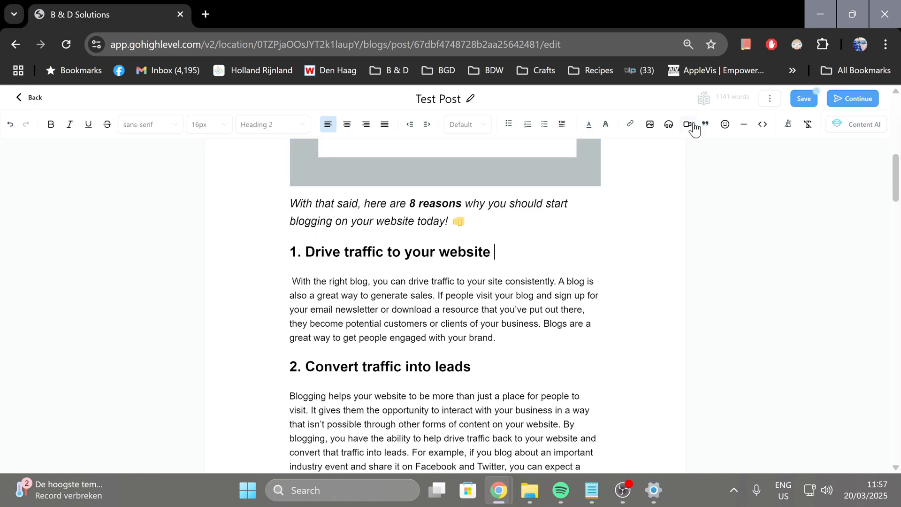
pyautogui.click(725, 125)
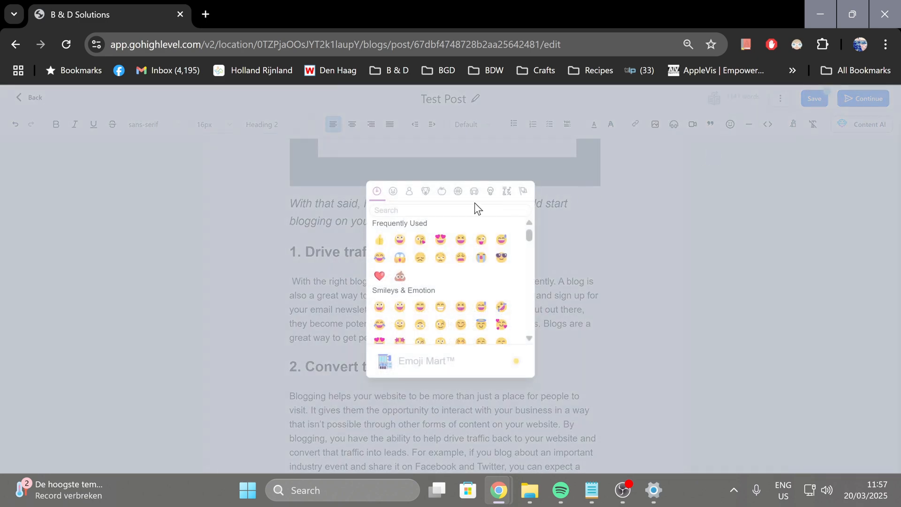
pyautogui.write('car')
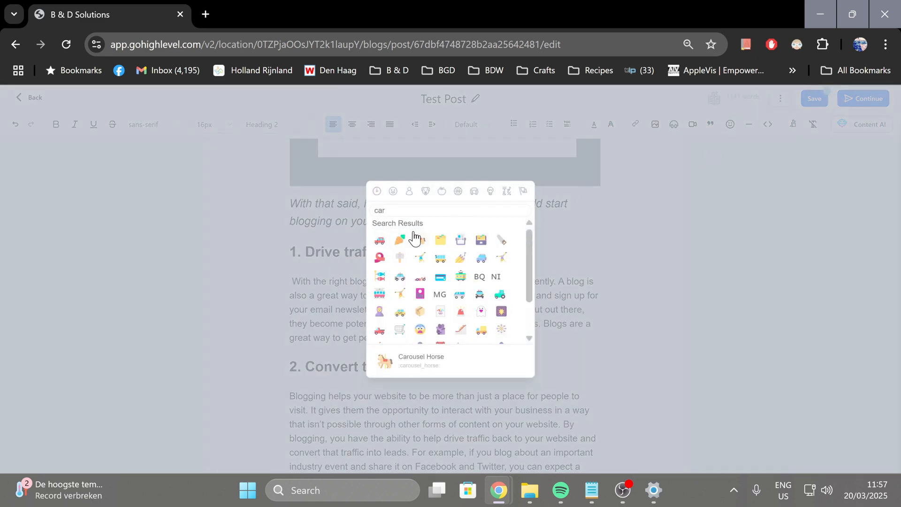
pyautogui.click(384, 244)
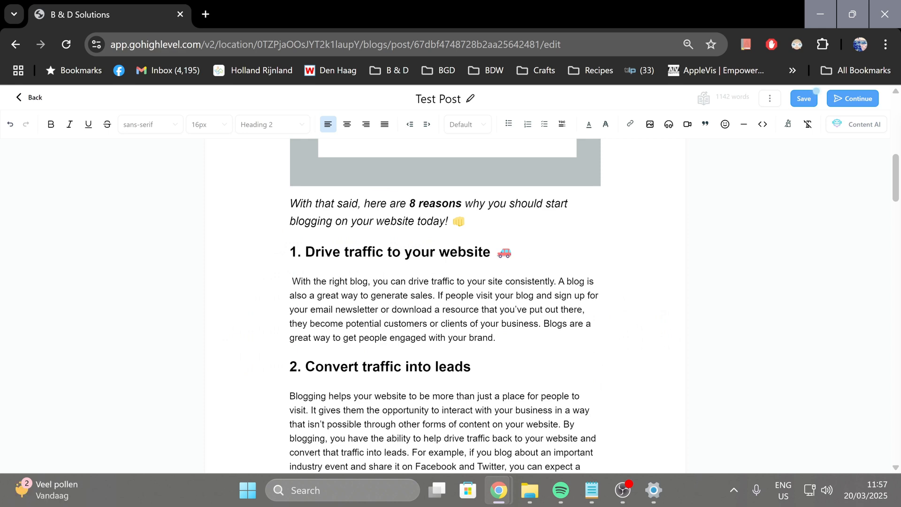
# Apply the custom font Aladin to the text of the heading "Drive traffic to your website"
pyautogui.scroll(2, 445, 305)
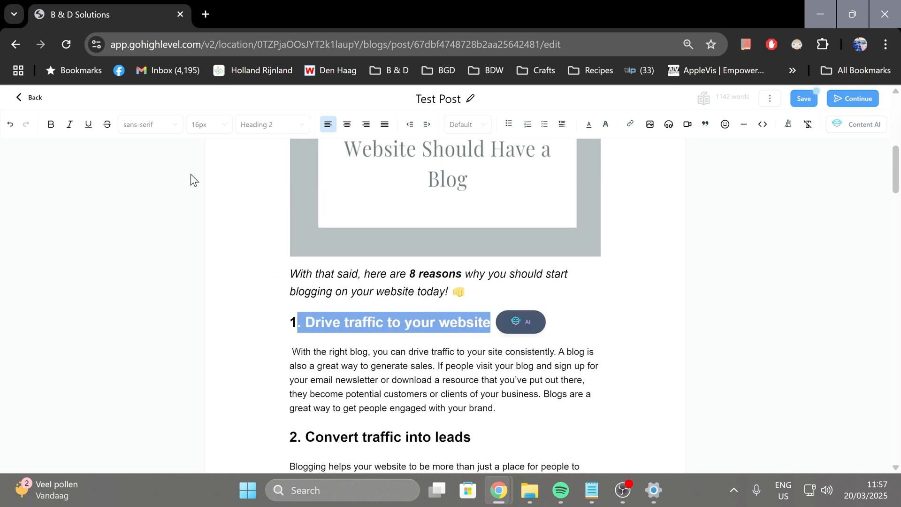
pyautogui.click(179, 126)
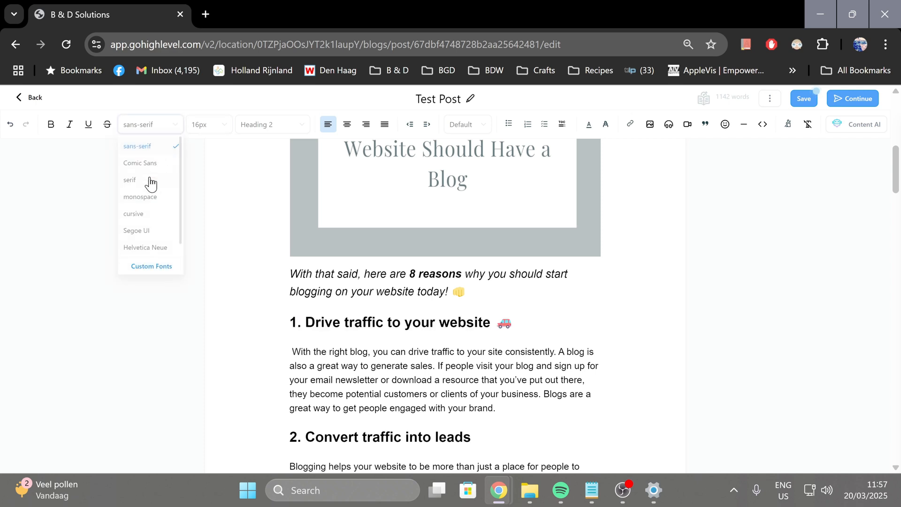
pyautogui.click(149, 267)
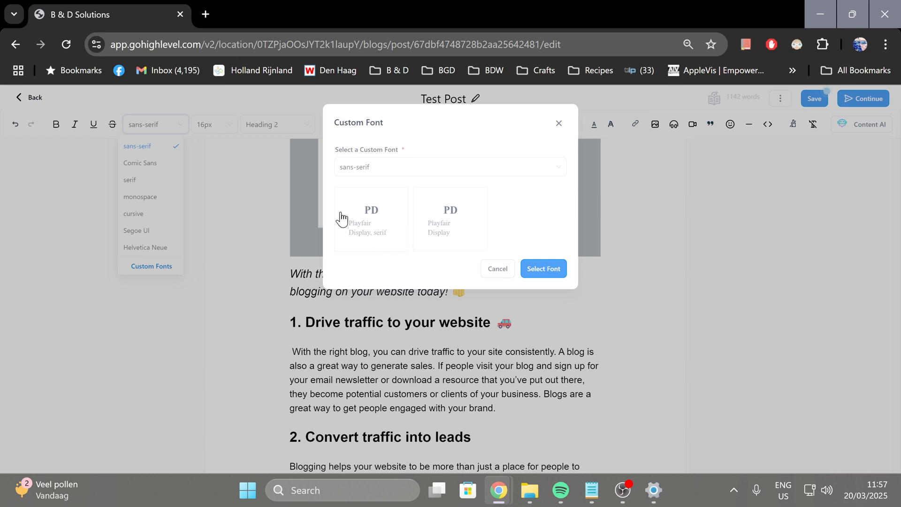
pyautogui.click(458, 169)
pyautogui.scroll(-5, 384, 257)
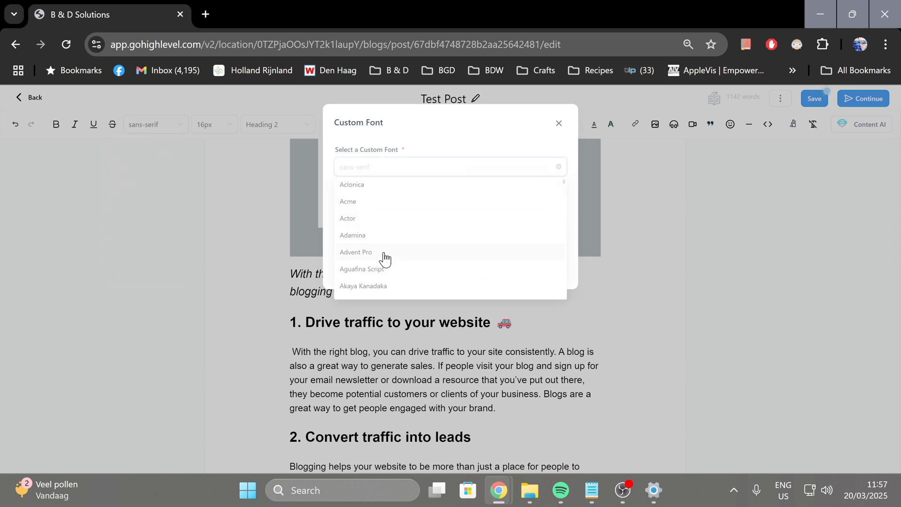
pyautogui.click(383, 253)
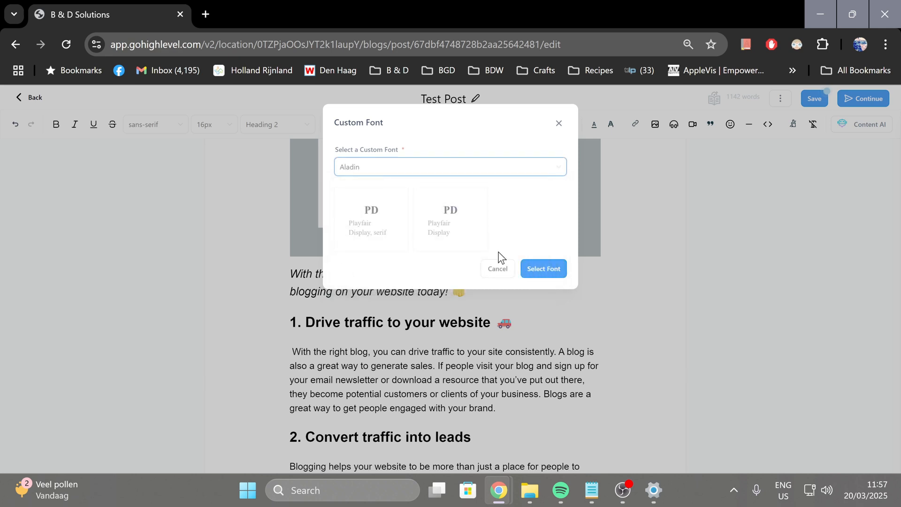
pyautogui.click(546, 280)
pyautogui.click(375, 380)
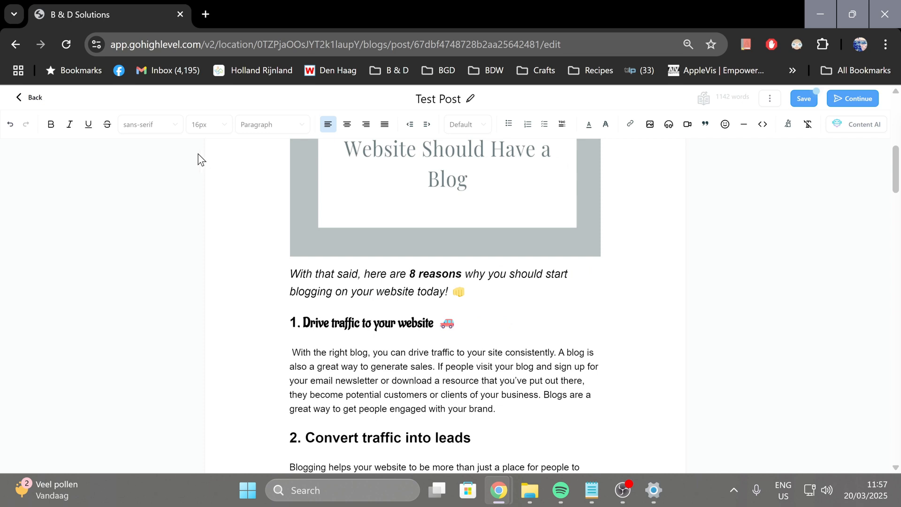
# Change the whole "1. Drive traffic to your website" line to the Heading 1 style
pyautogui.click(281, 127)
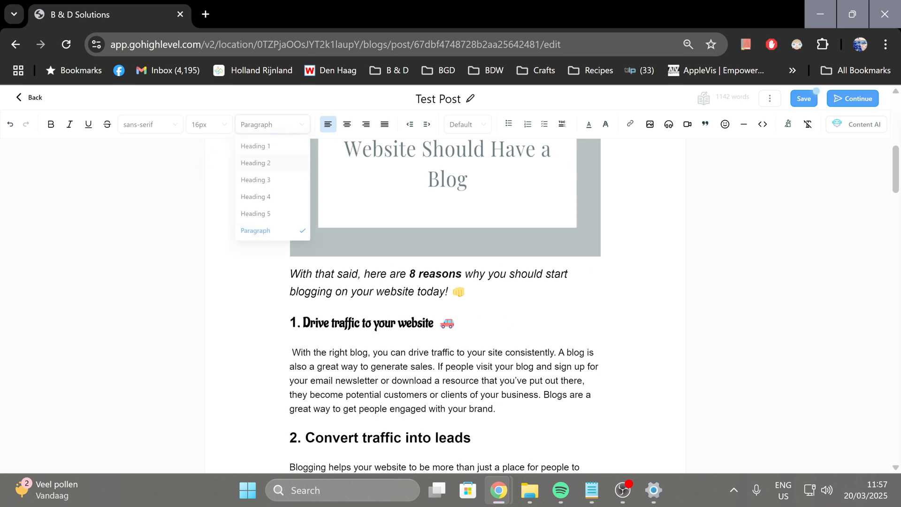
pyautogui.moveTo(456, 323); pyautogui.dragTo(288, 322)
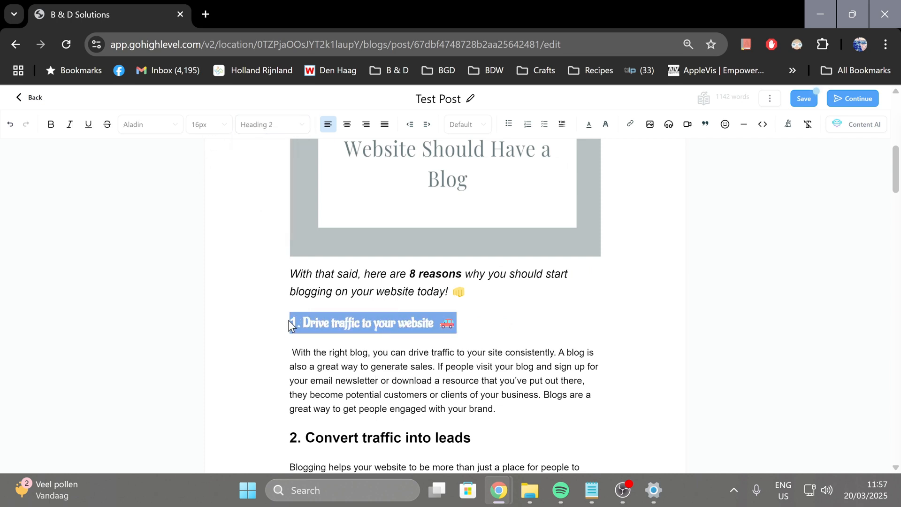
pyautogui.click(289, 135)
pyautogui.click(273, 149)
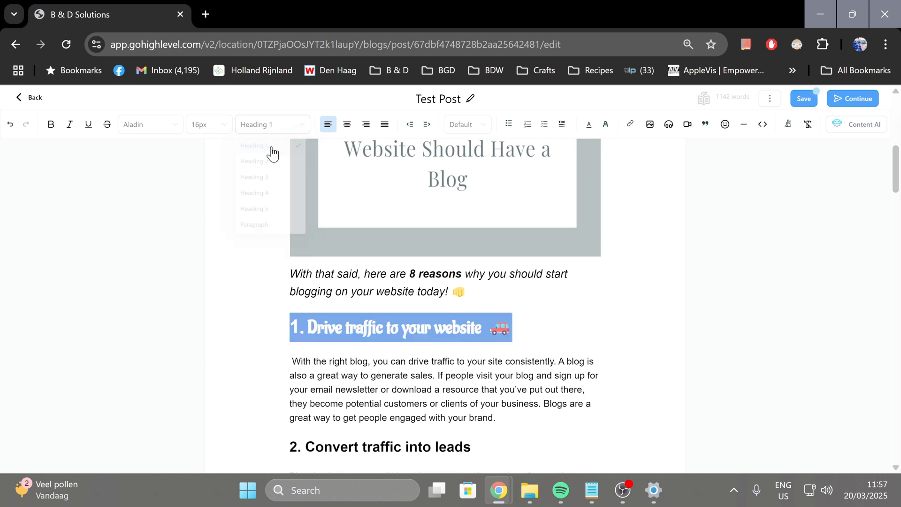
# Change the "1. Drive traffic to your website" line to the Heading 5 style
pyautogui.click(272, 126)
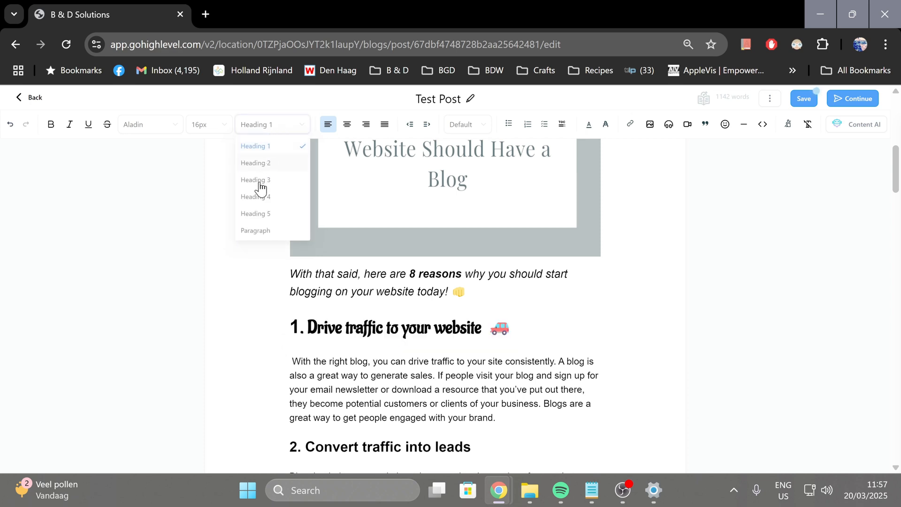
pyautogui.click(251, 214)
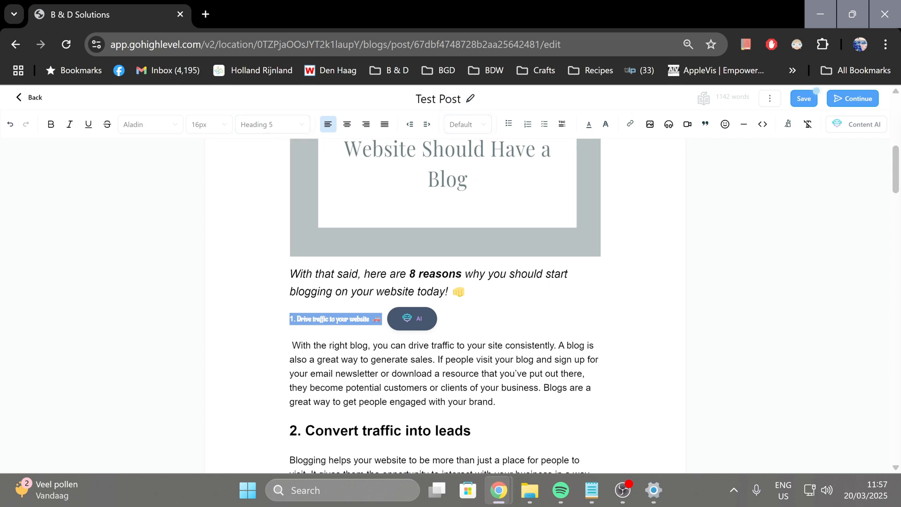
pyautogui.click(476, 129)
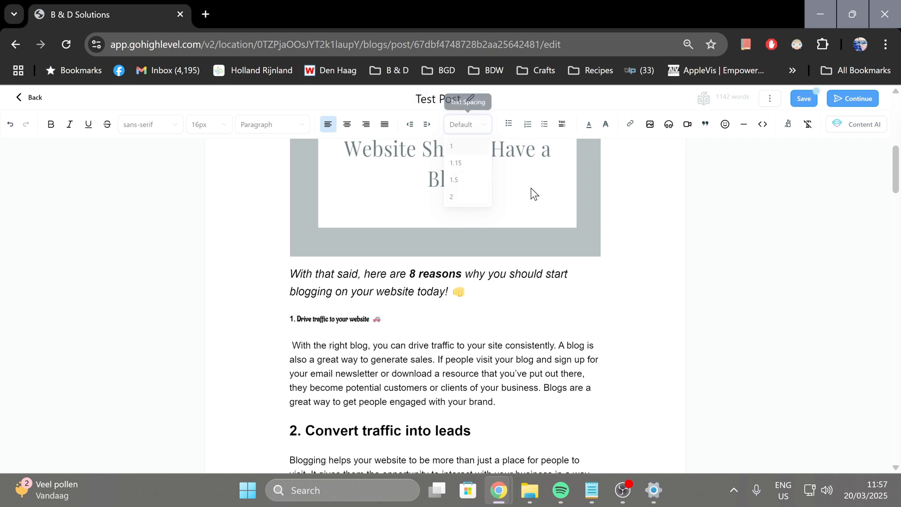
# Try the to-do, numbered and bulleted list formats on the paragraph below "Drive traffic to your website", removing each one again
pyautogui.click(496, 402)
pyautogui.moveTo(496, 401); pyautogui.dragTo(249, 347)
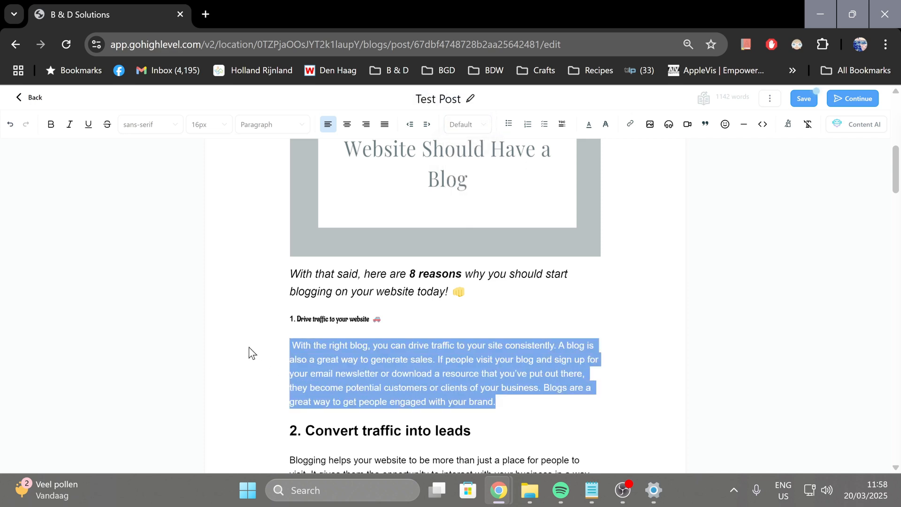
pyautogui.click(549, 131)
pyautogui.click(550, 131)
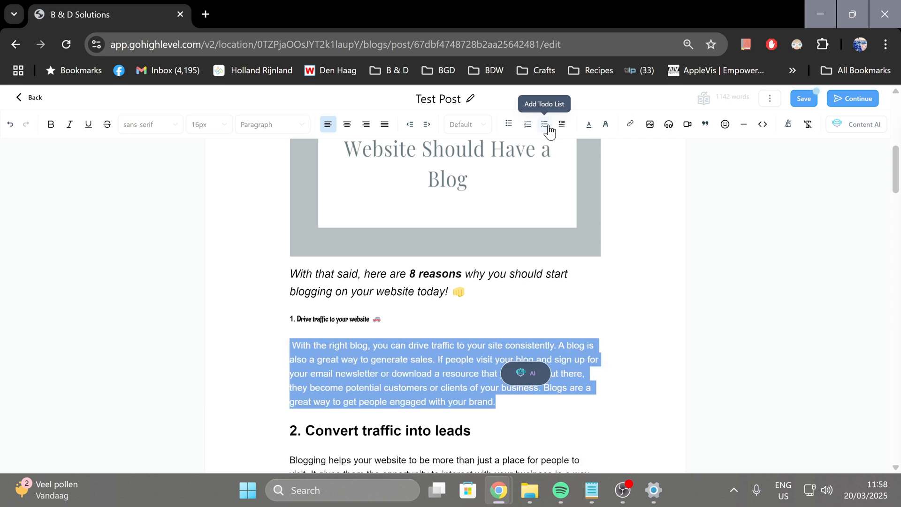
pyautogui.click(528, 129)
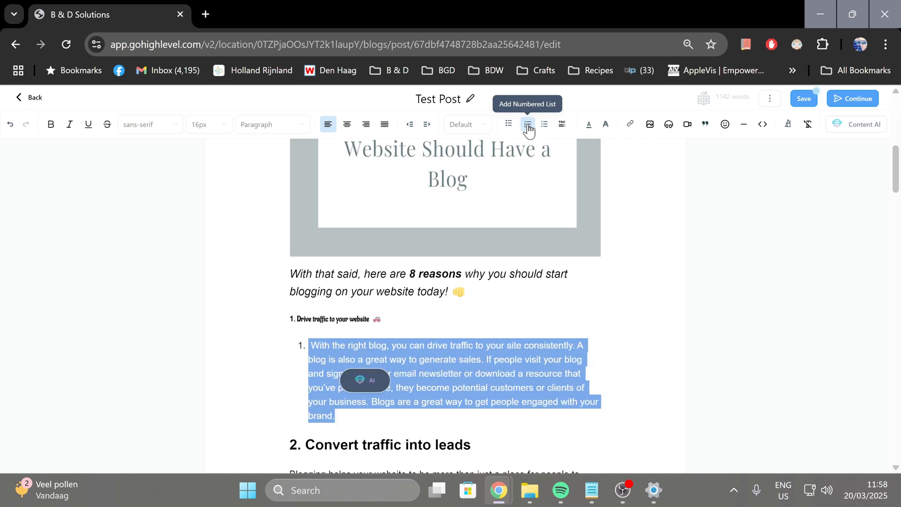
pyautogui.click(528, 130)
pyautogui.click(508, 130)
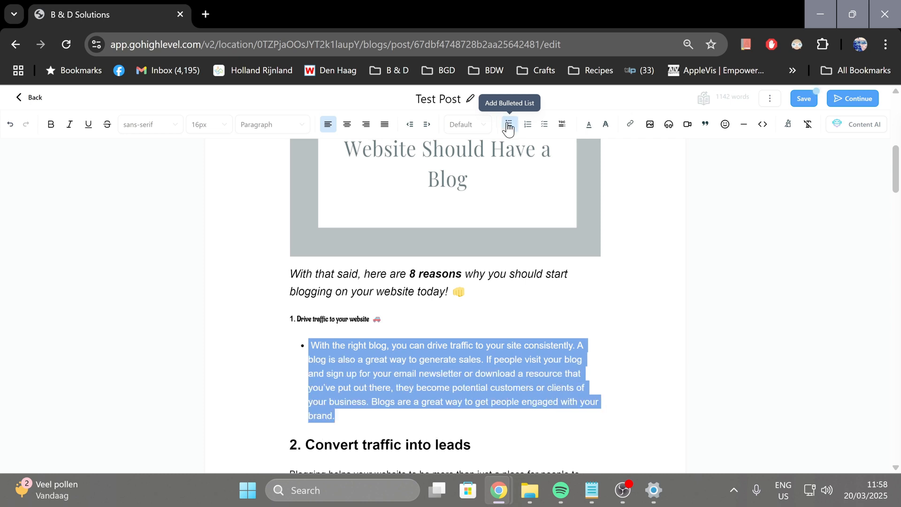
pyautogui.click(509, 130)
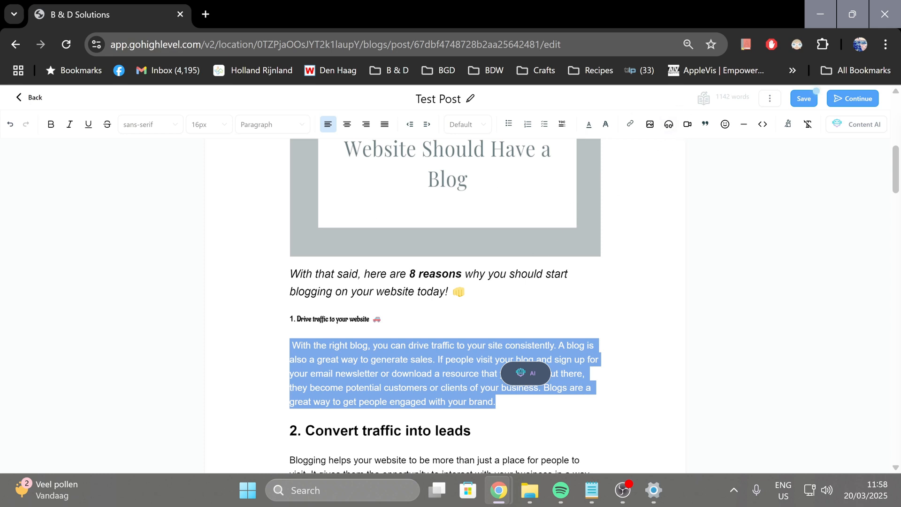
# Examine the video insertion options for a YouTube URL after the heading "2. Convert traffic into leads", and close them without inserting anything
pyautogui.click(471, 431)
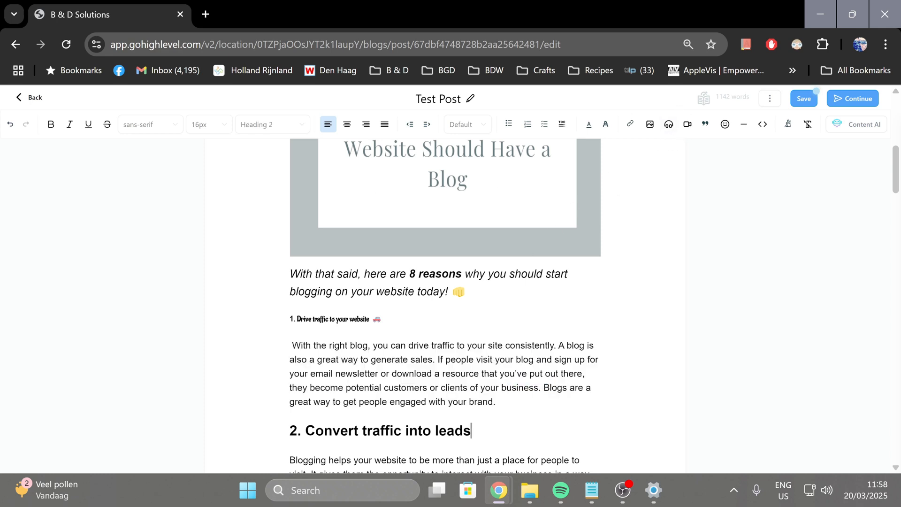
pyautogui.click(686, 125)
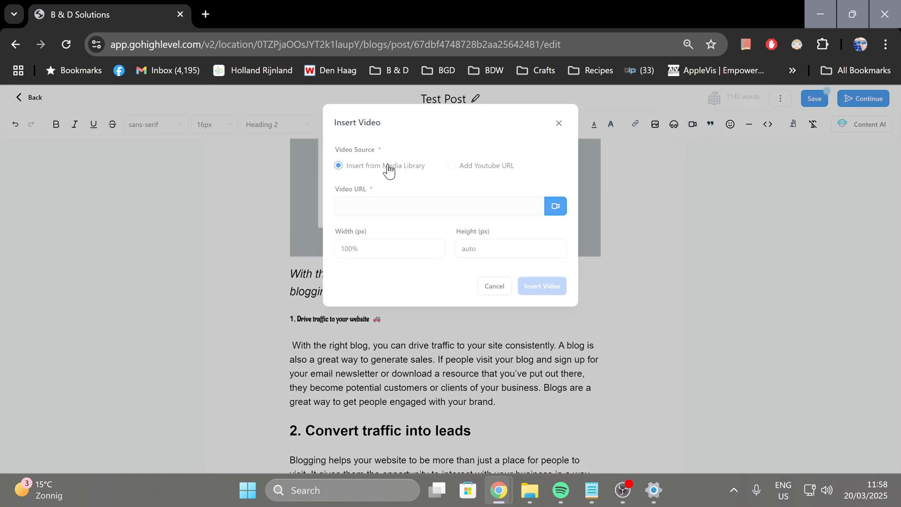
pyautogui.click(451, 167)
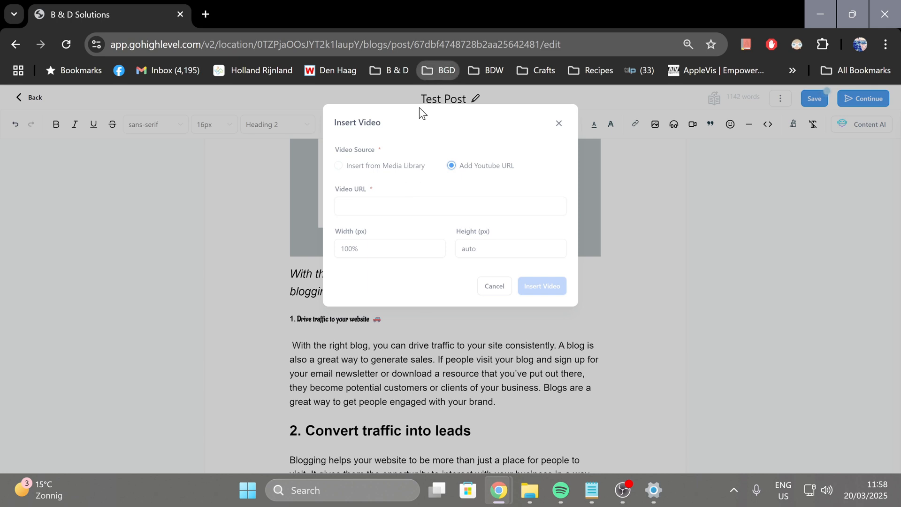
pyautogui.press('Tab')
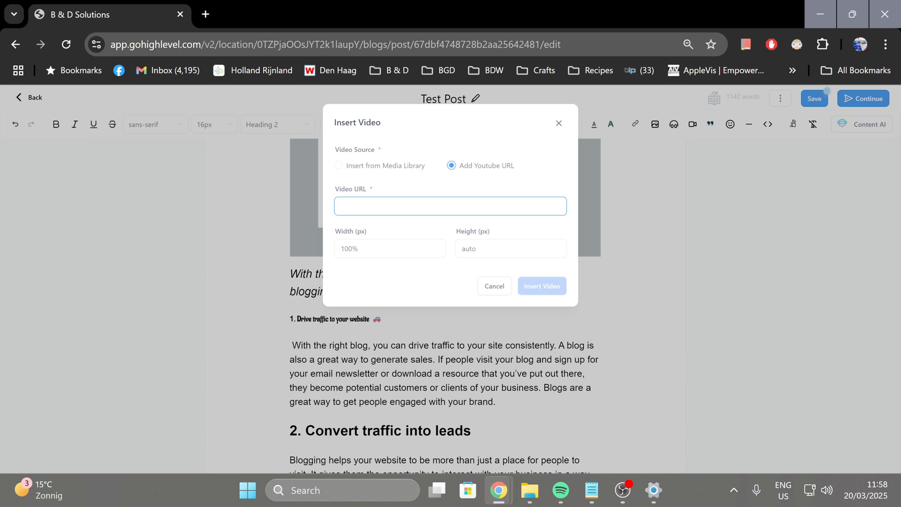
pyautogui.click(356, 246)
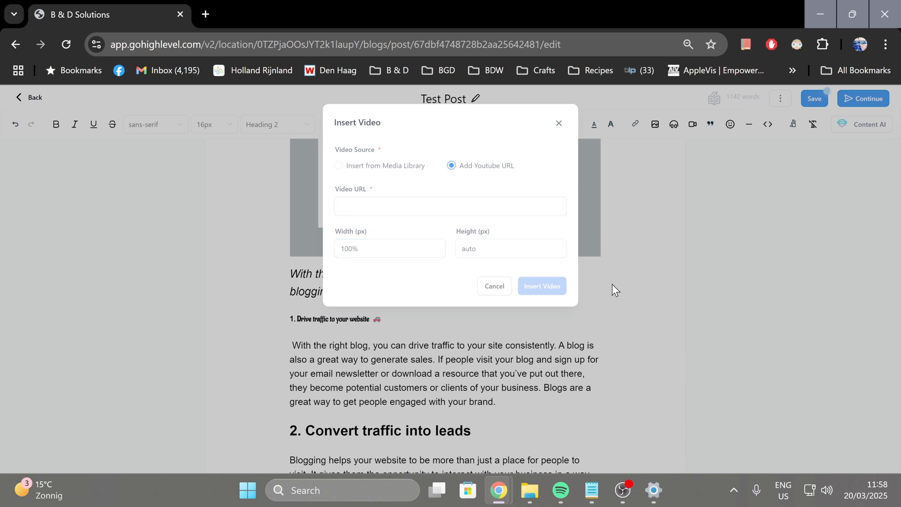
pyautogui.click(558, 124)
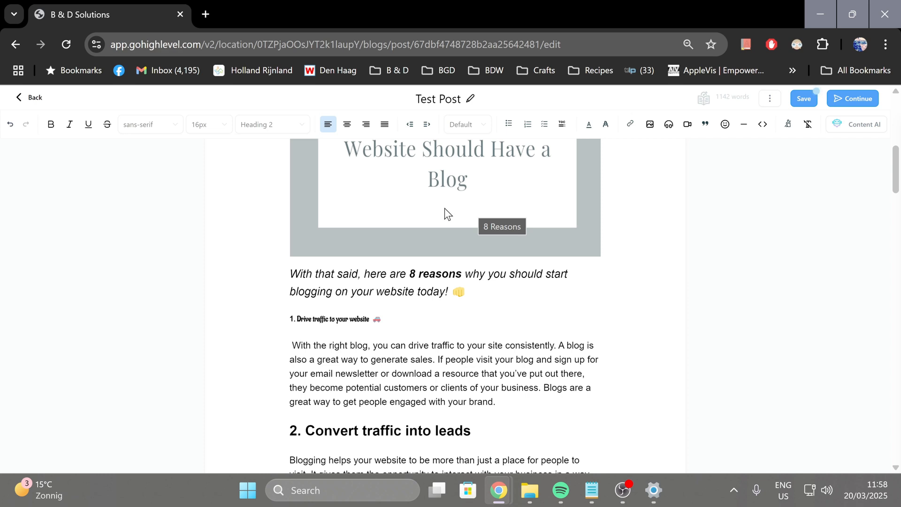
# Continue to the post's publishing settings and review its SEO title, description and cover image
pyautogui.scroll(5, 444, 207)
pyautogui.scroll(4, 425, 291)
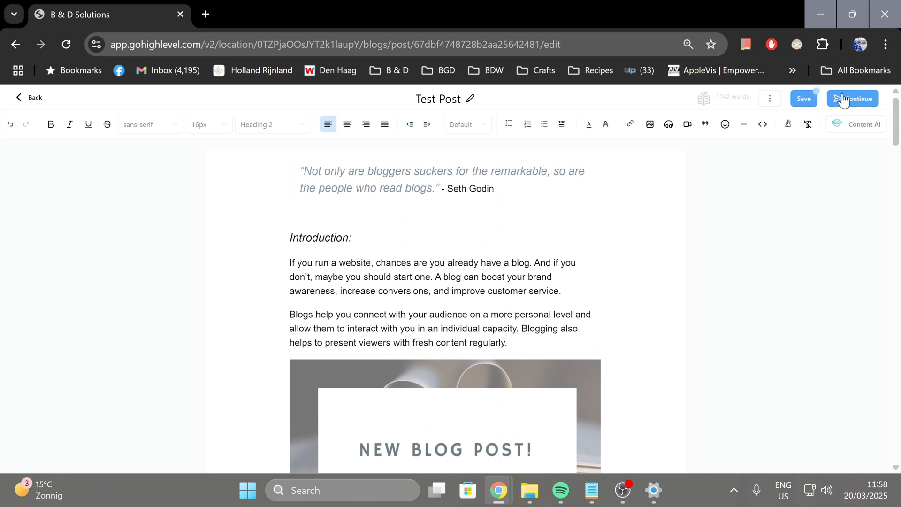
pyautogui.click(843, 99)
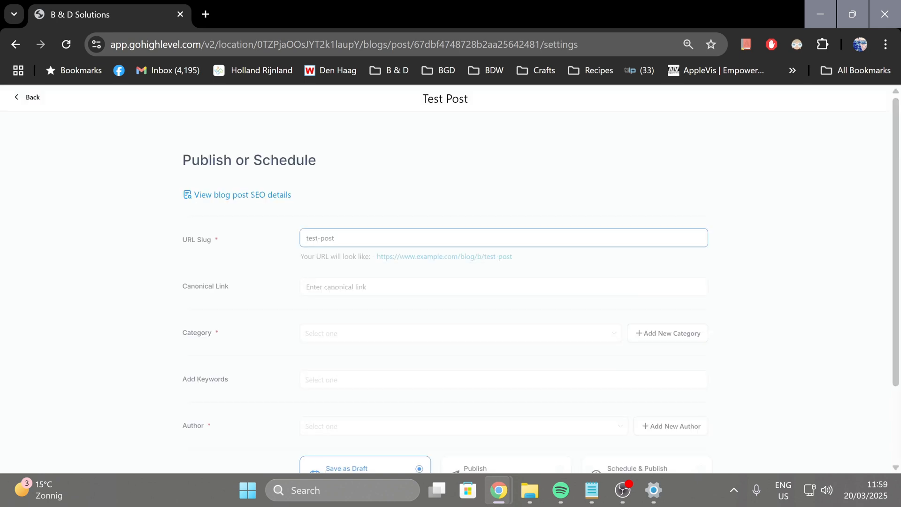
pyautogui.scroll(-1, 358, 185)
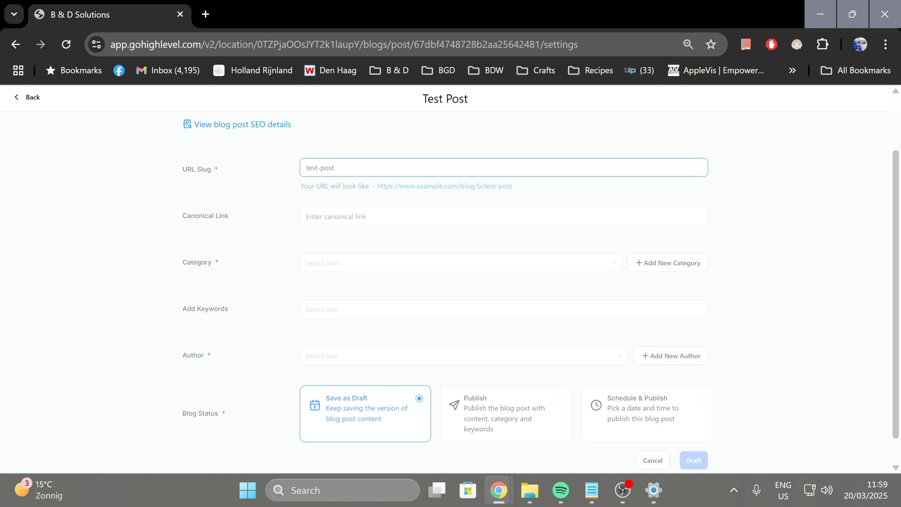
pyautogui.scroll(1, 275, 195)
pyautogui.click(272, 197)
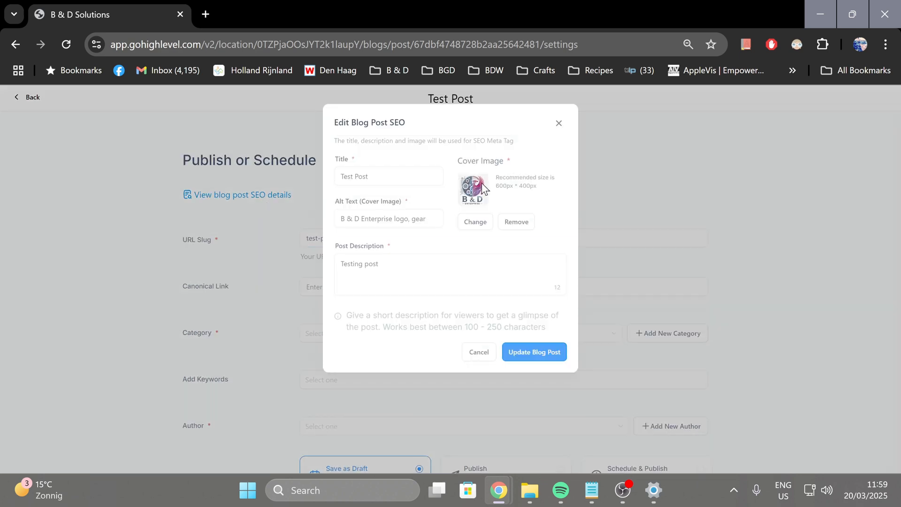
pyautogui.click(565, 129)
# Check the available category, keyword and author choices for the post
pyautogui.scroll(-2, 324, 275)
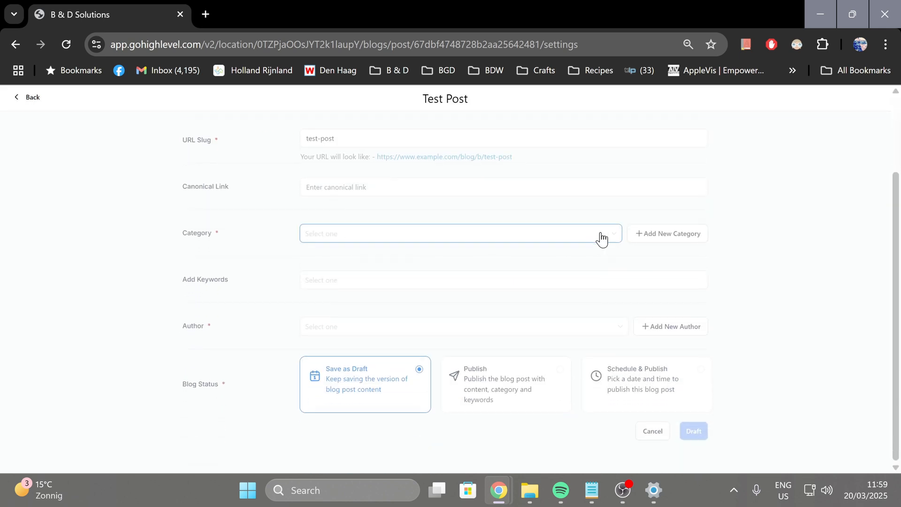
pyautogui.click(601, 238)
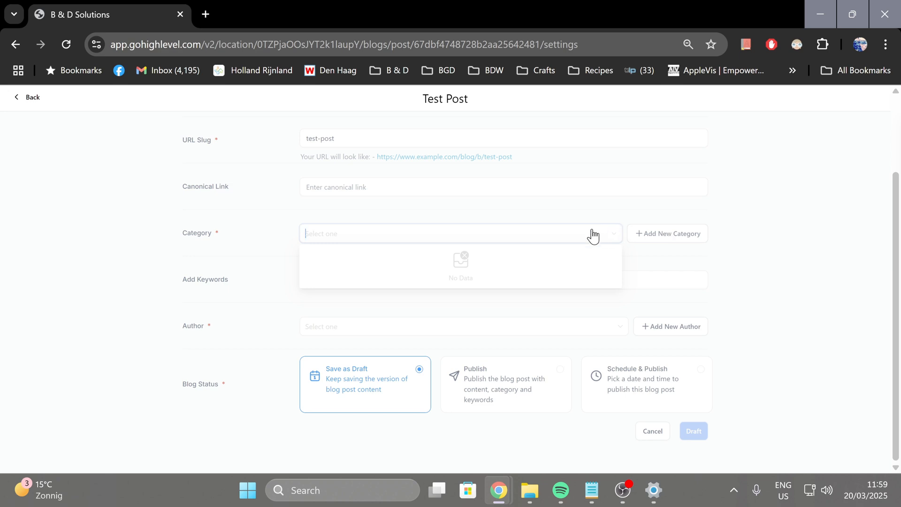
pyautogui.click(663, 286)
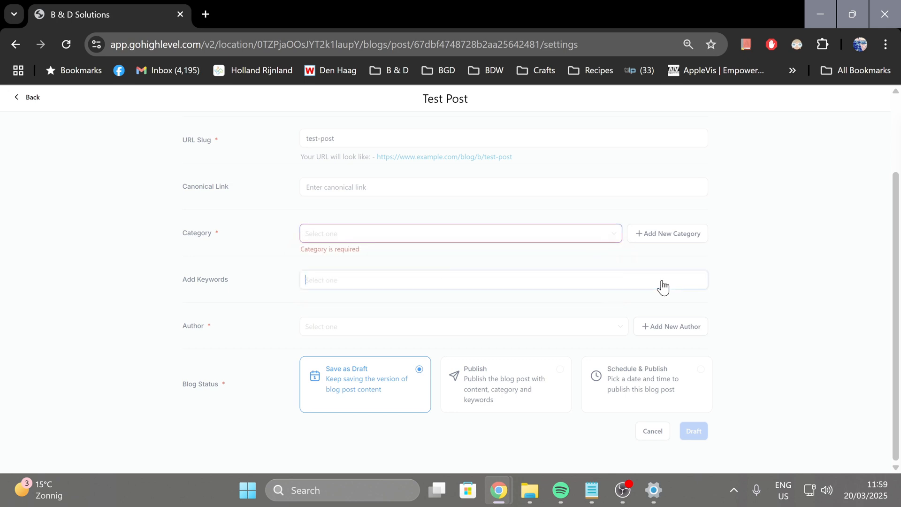
pyautogui.click(611, 334)
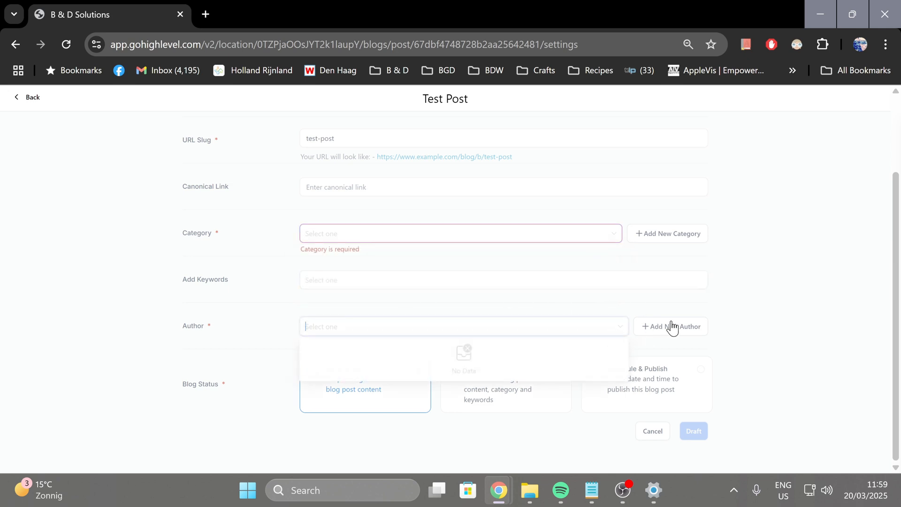
# Look through the new author form, including its photo, description and social media fields, and leave it without creating an author
pyautogui.click(683, 330)
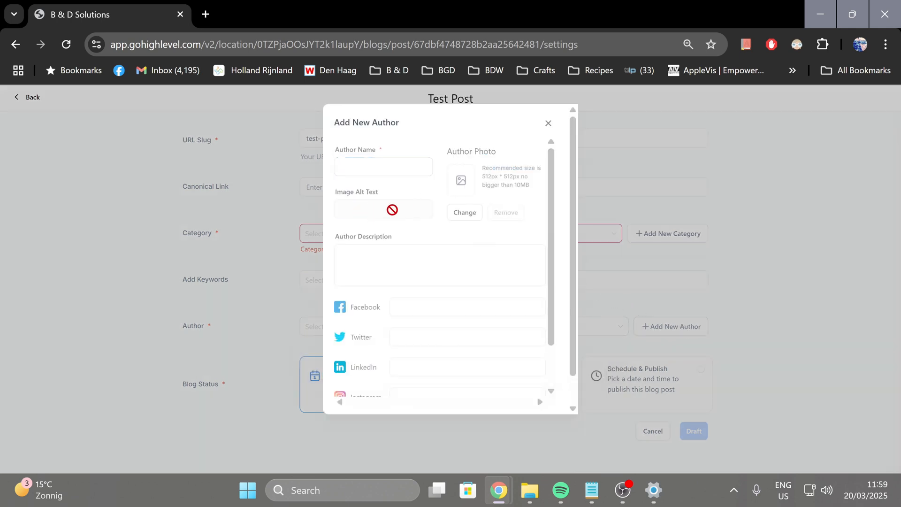
pyautogui.scroll(-1, 449, 301)
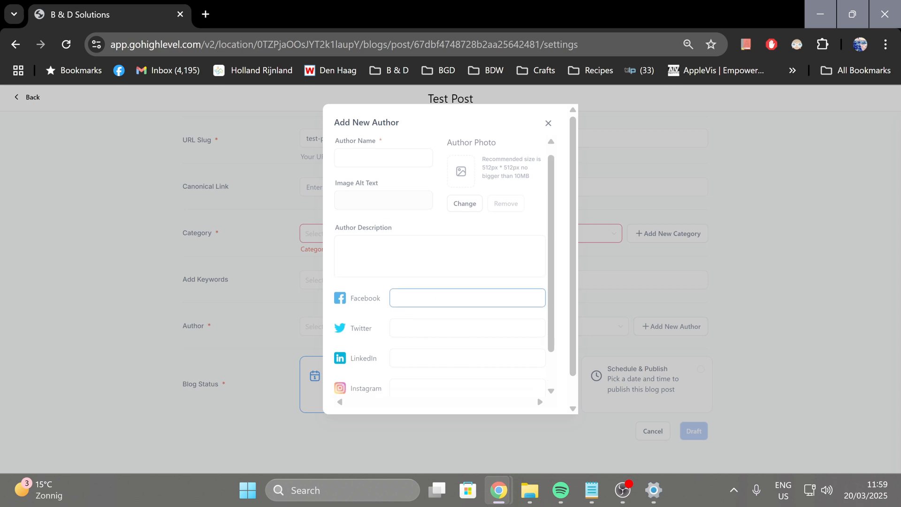
pyautogui.scroll(-1, 451, 300)
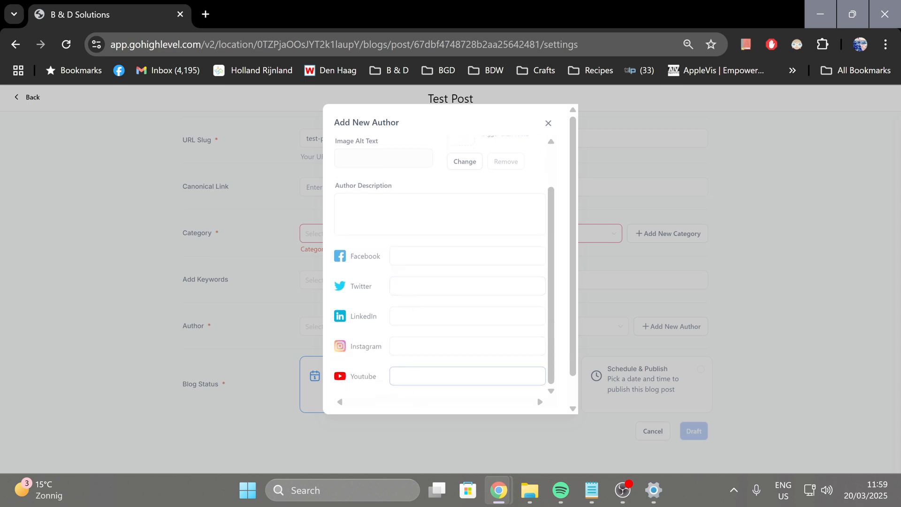
pyautogui.scroll(-1, 418, 347)
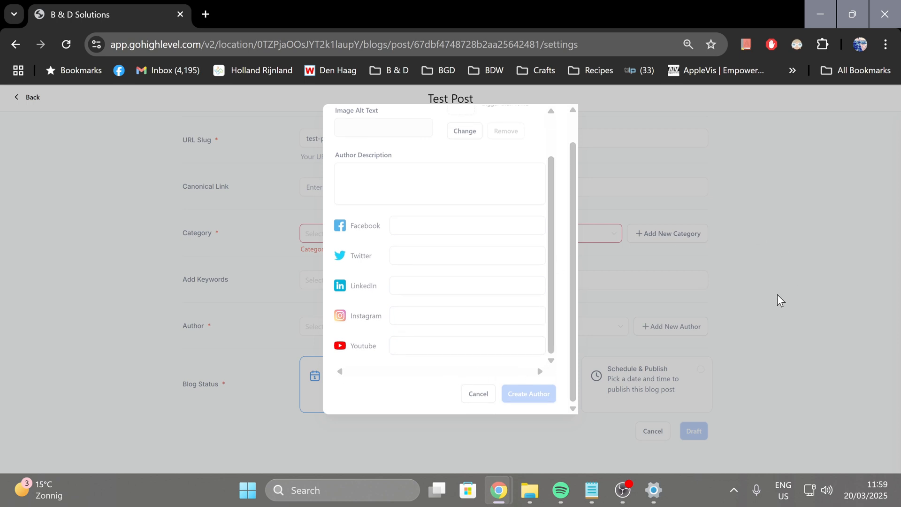
pyautogui.click(478, 395)
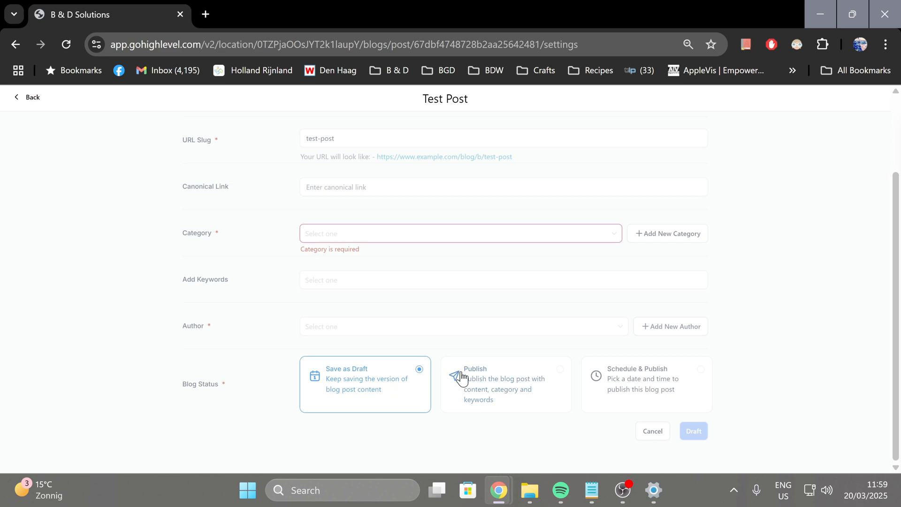
# Try to schedule the post for publication on March 27, 2025, and return to the post editor
pyautogui.click(663, 381)
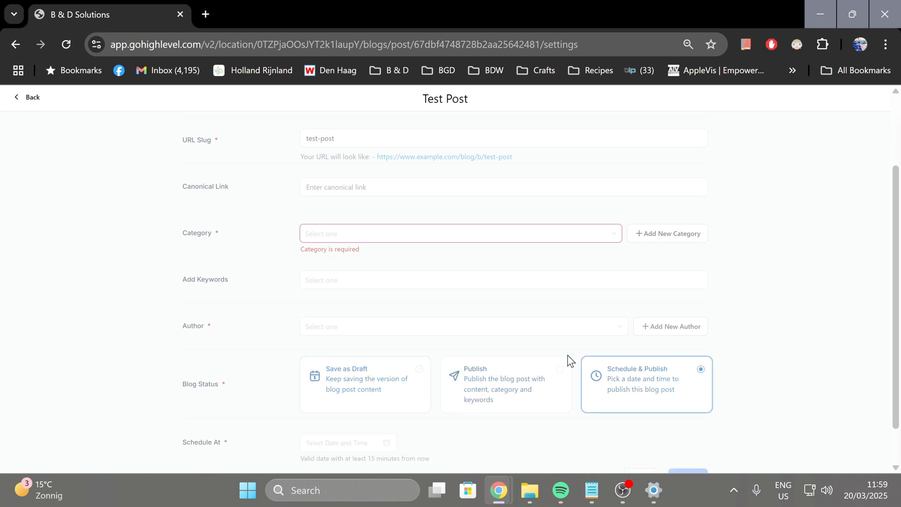
pyautogui.scroll(-1, 387, 311)
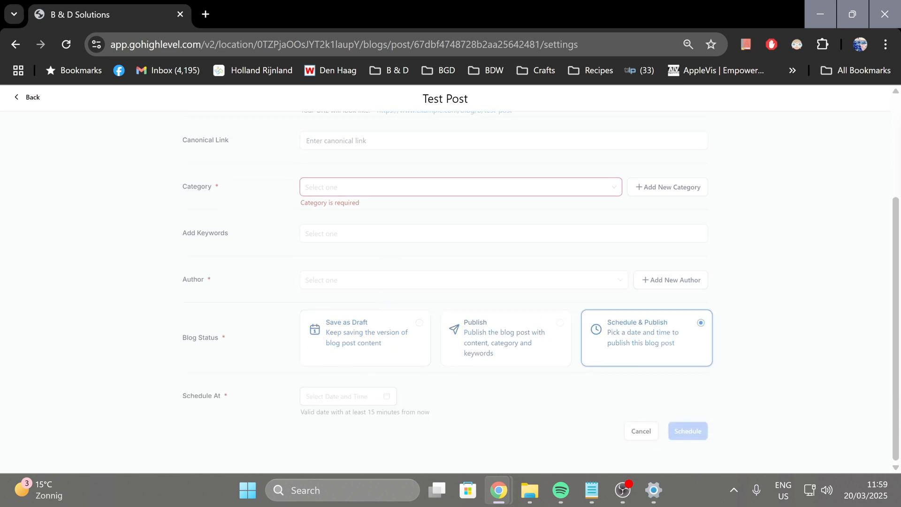
pyautogui.click(347, 396)
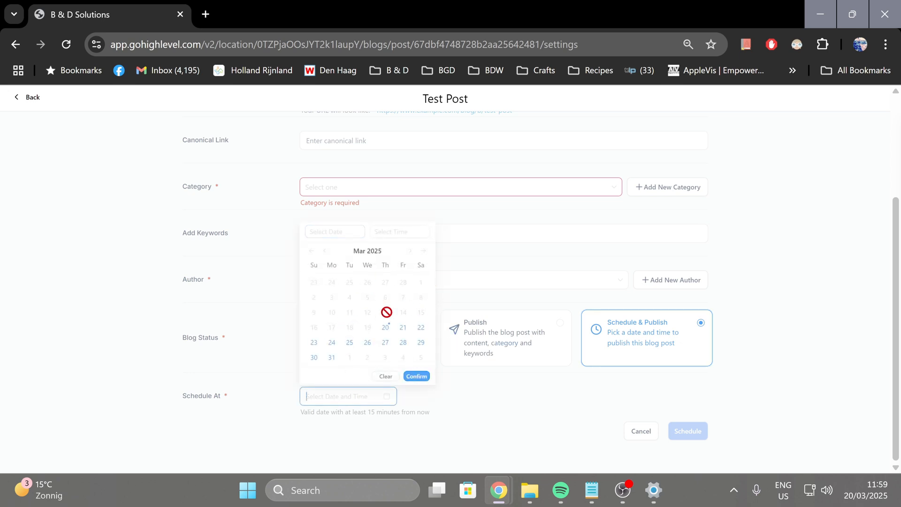
pyautogui.click(385, 342)
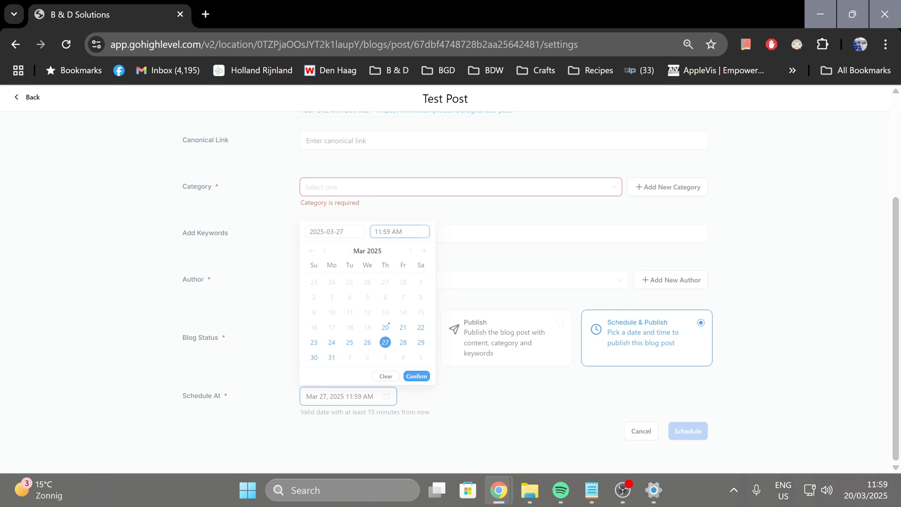
pyautogui.click(403, 232)
pyautogui.scroll(3, 387, 281)
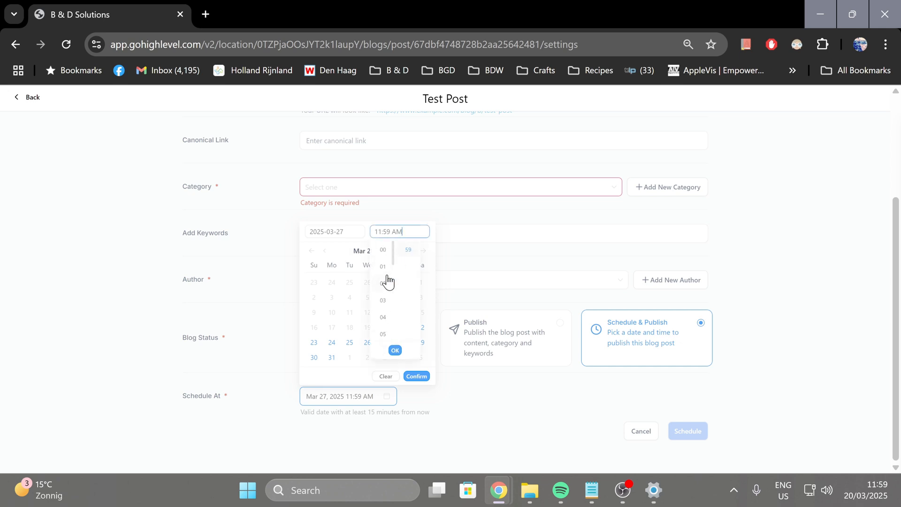
pyautogui.click(555, 224)
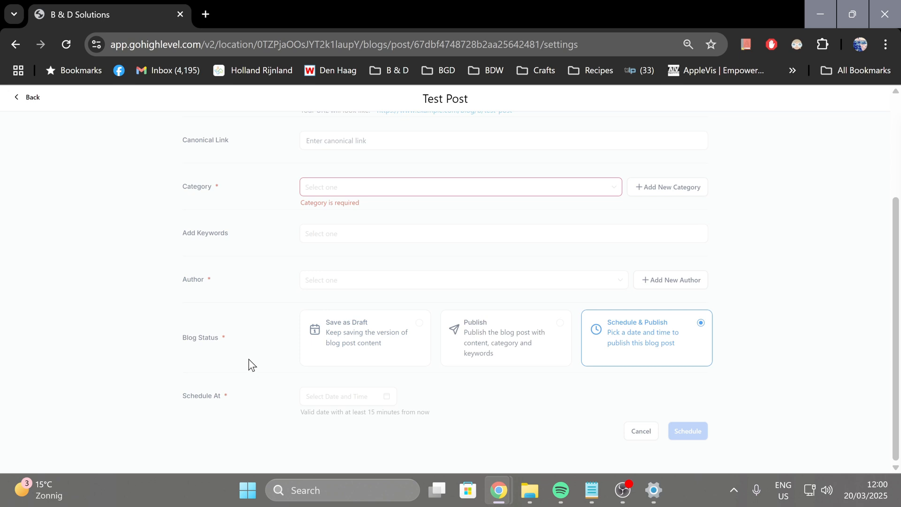
pyautogui.scroll(3, 230, 272)
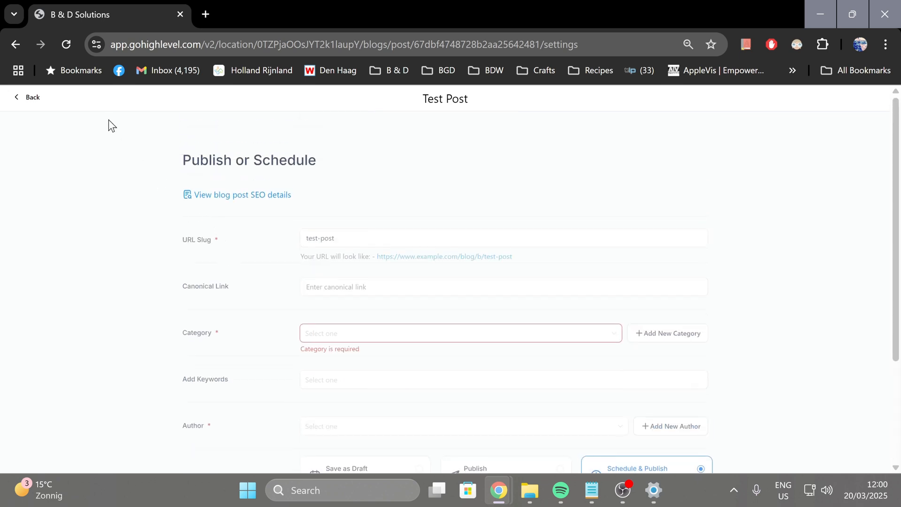
pyautogui.click(30, 99)
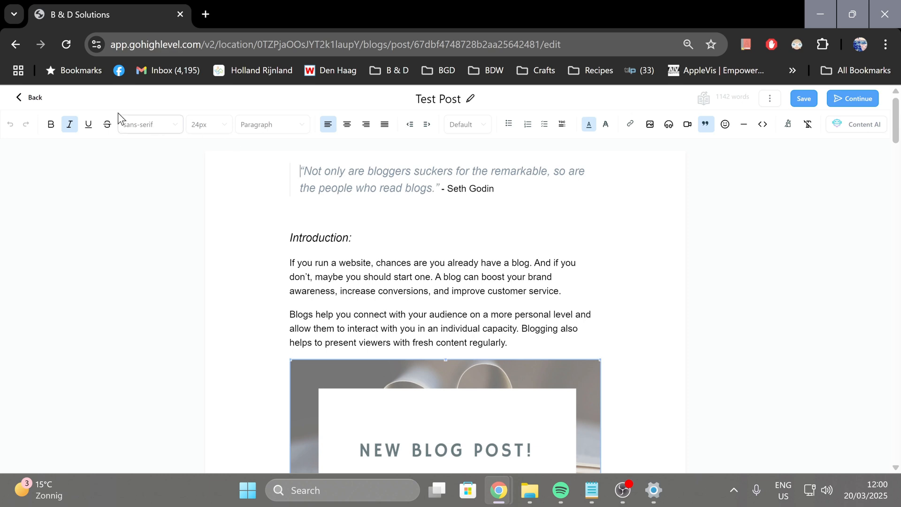
# Leave the post editor and delete the draft Test Post from the Test blog site
pyautogui.click(29, 95)
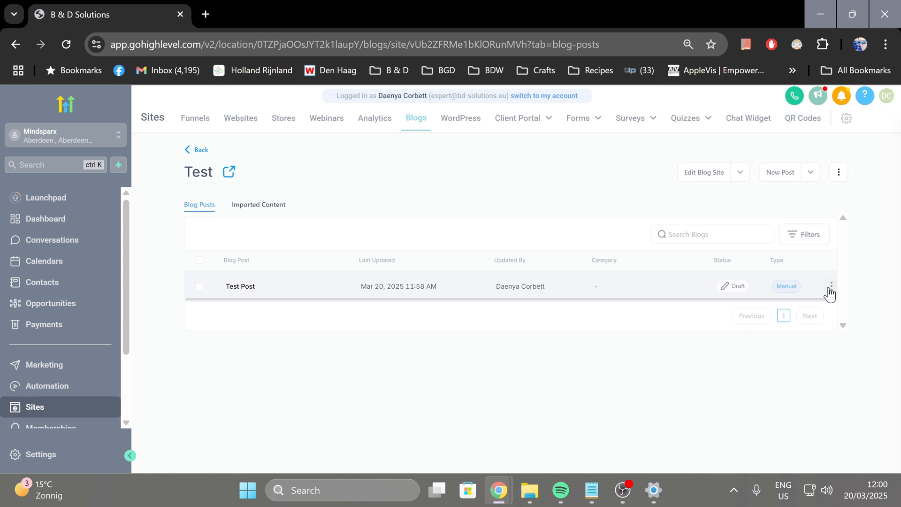
pyautogui.click(831, 292)
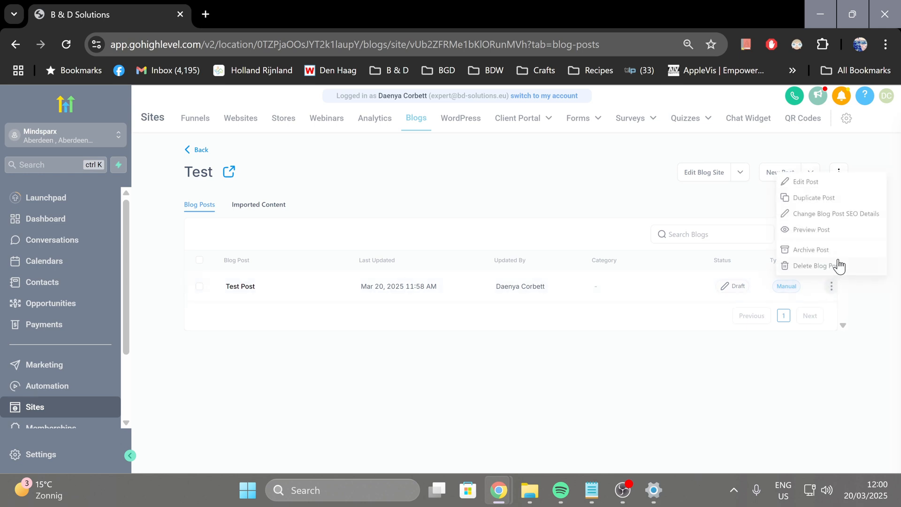
pyautogui.click(814, 266)
pyautogui.click(606, 236)
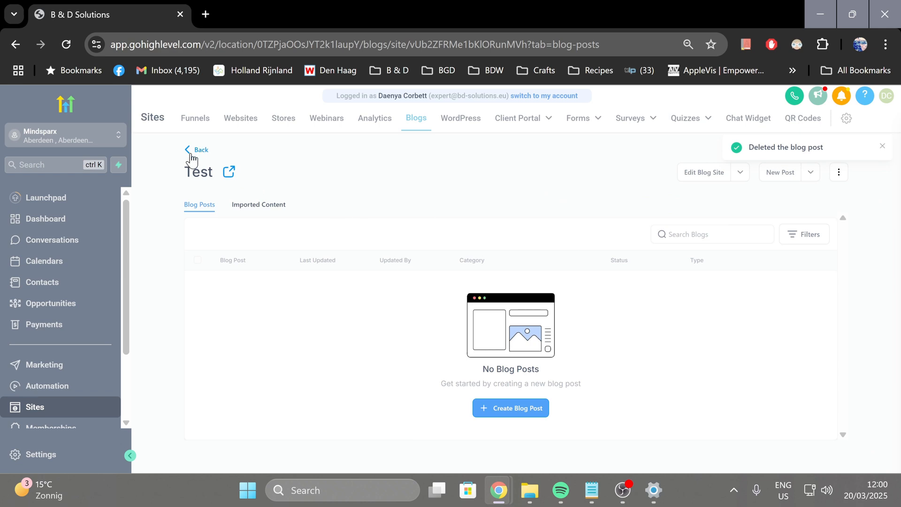
# Return to the overview of all blogs and permanently delete the Test blog site
pyautogui.click(191, 151)
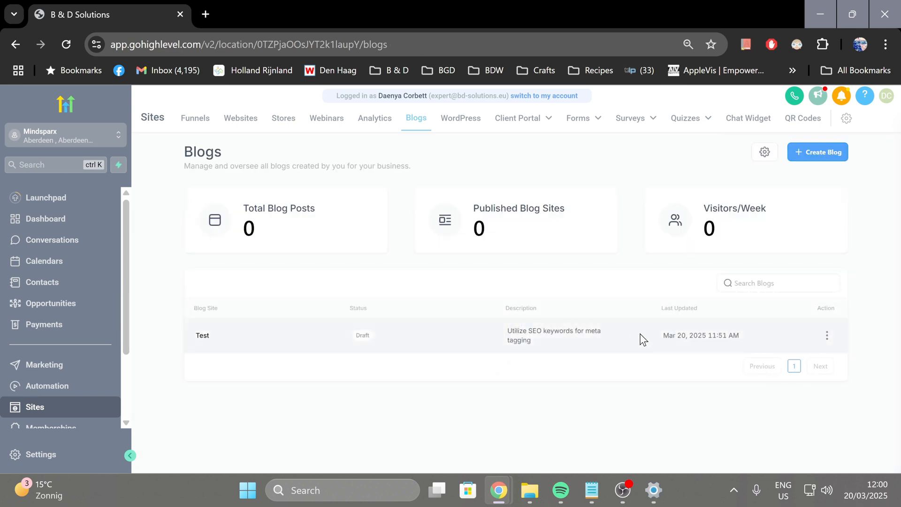
pyautogui.click(827, 336)
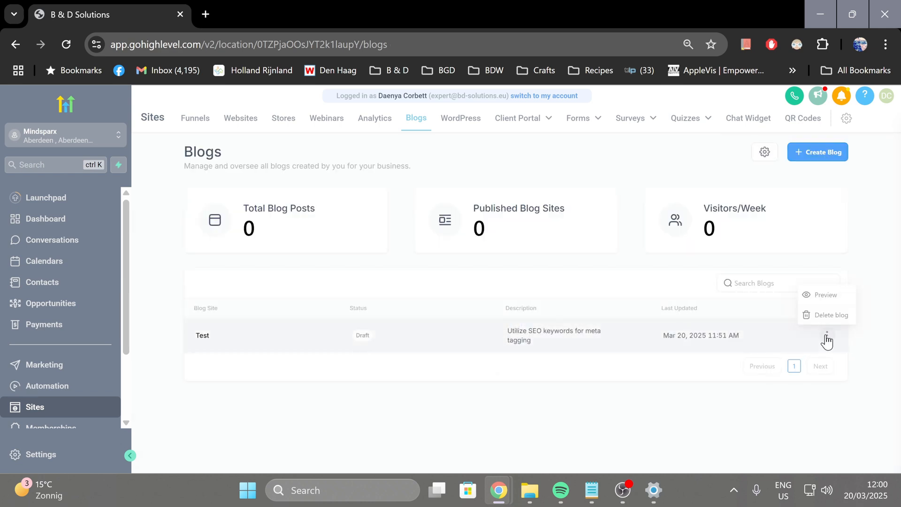
pyautogui.click(831, 315)
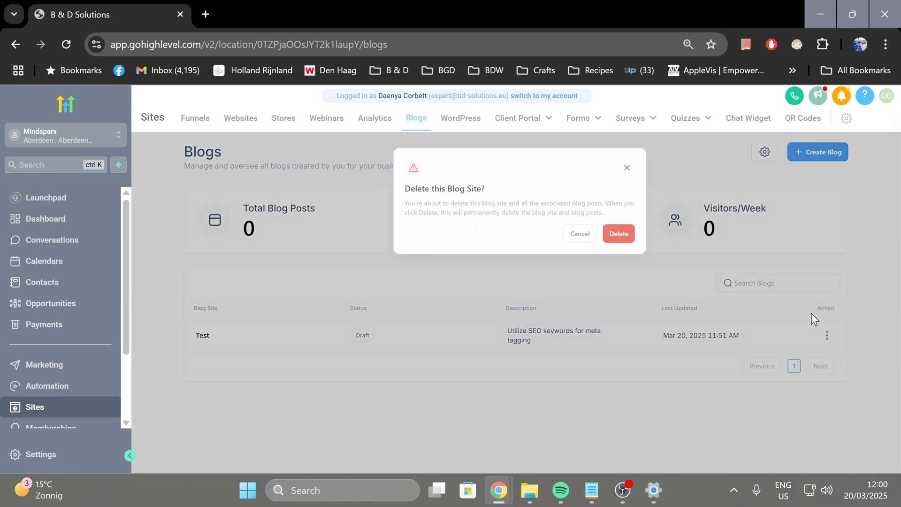
pyautogui.click(611, 233)
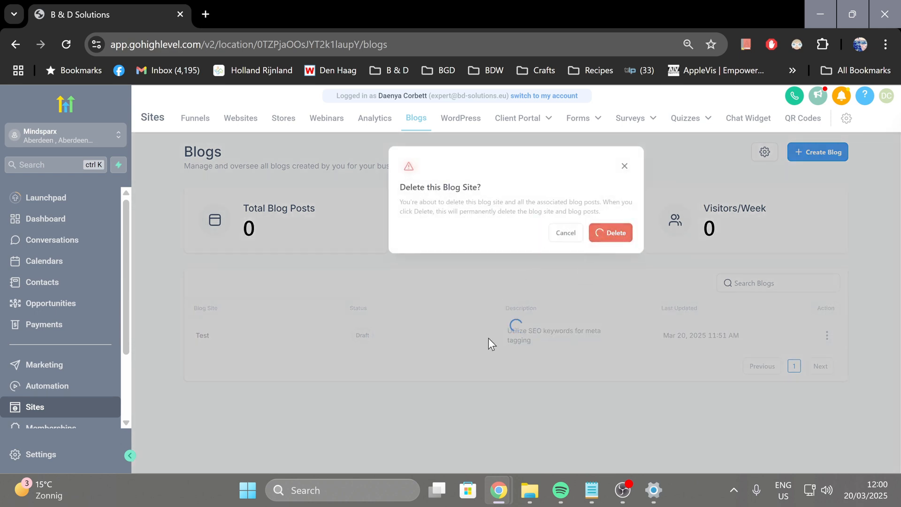